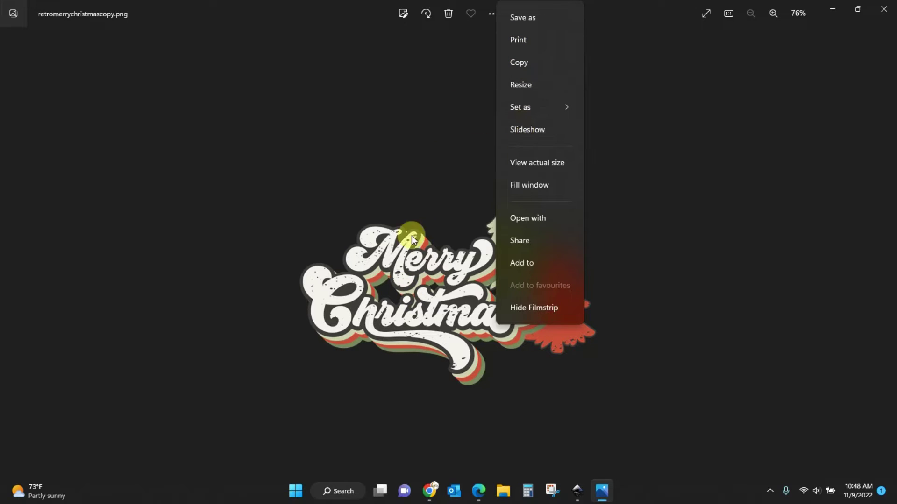
# Close the preview of retromerrychristmascopy.png and switch to the blank Inkscape document
pyautogui.click(369, 208)
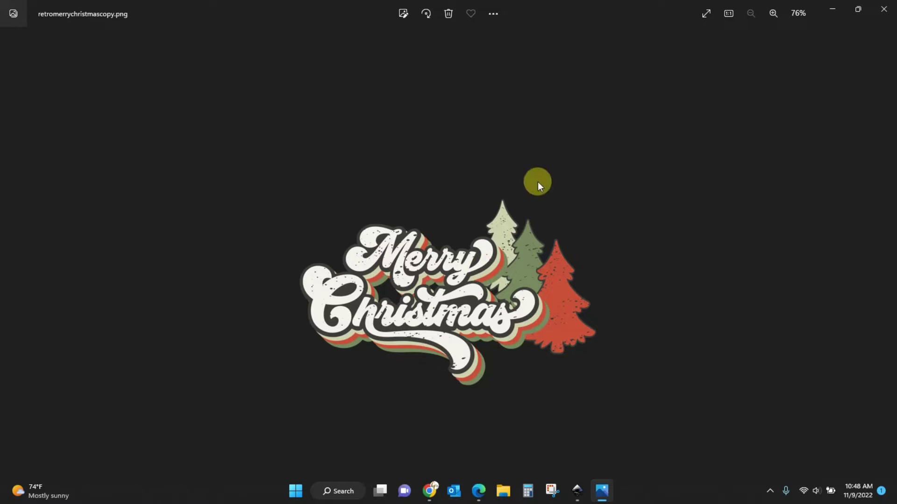
pyautogui.click(882, 8)
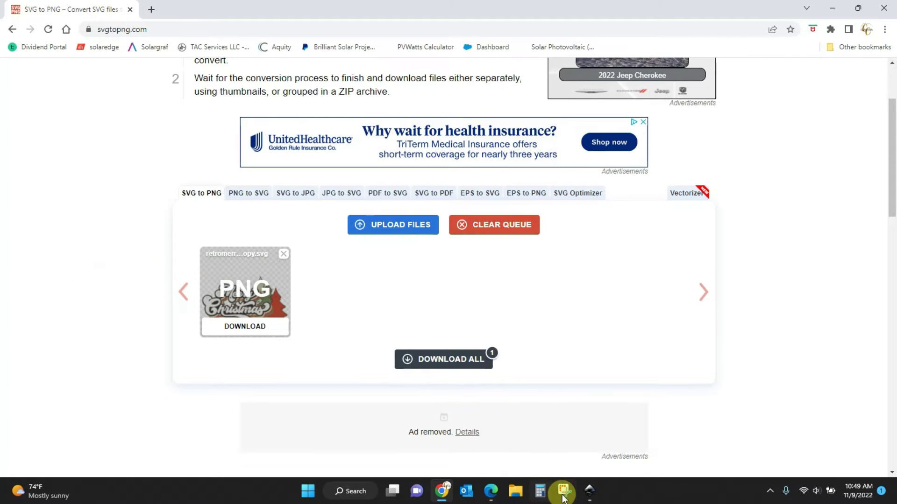
pyautogui.click(589, 490)
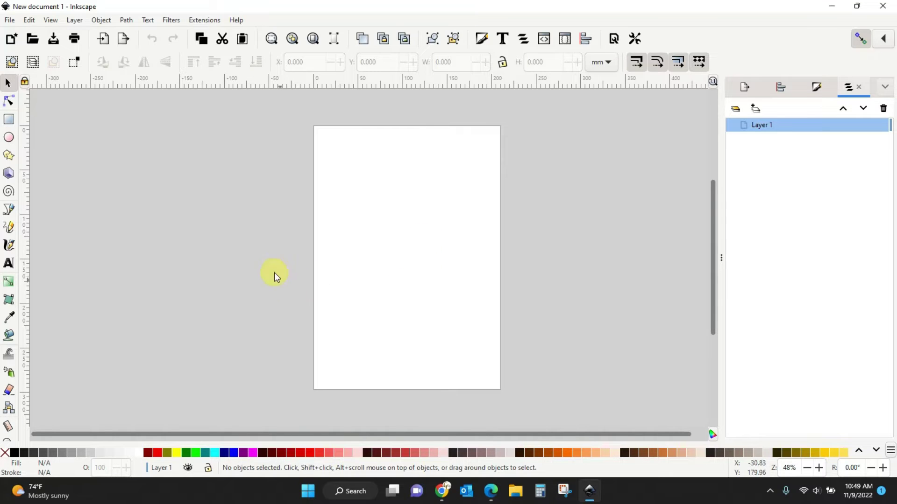
# Import the RetroBundleCopy file from the Desktop and position the artwork within the page borders
pyautogui.click(10, 21)
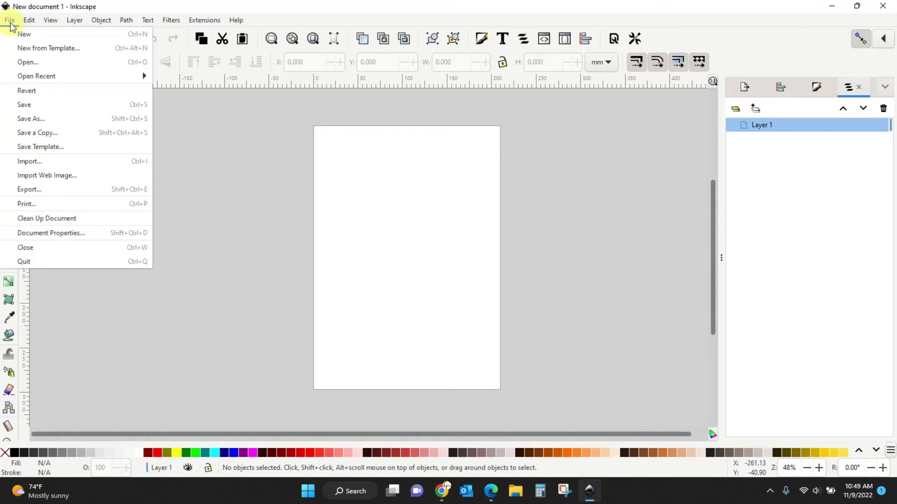
pyautogui.click(22, 161)
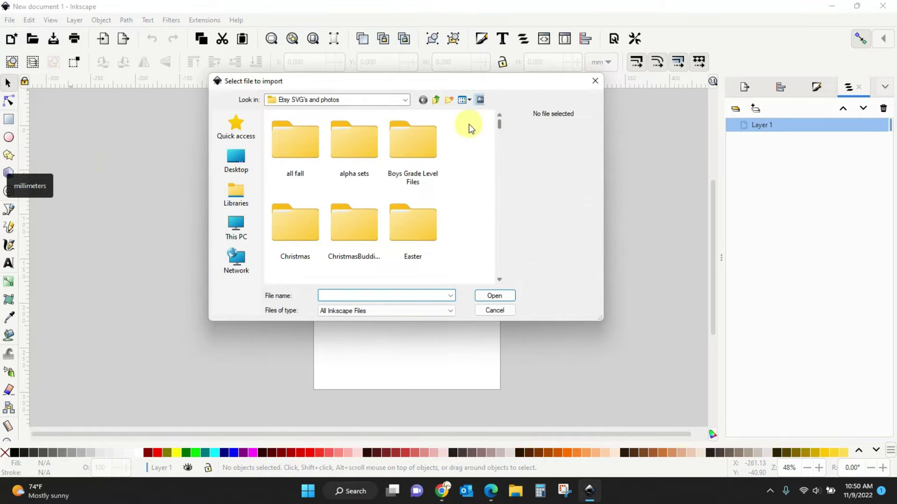
pyautogui.click(236, 161)
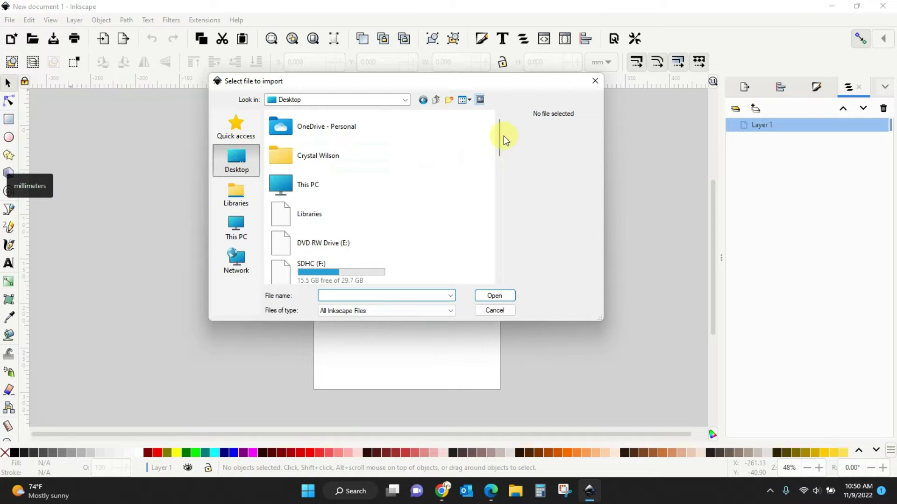
pyautogui.moveTo(500, 129); pyautogui.dragTo(498, 265)
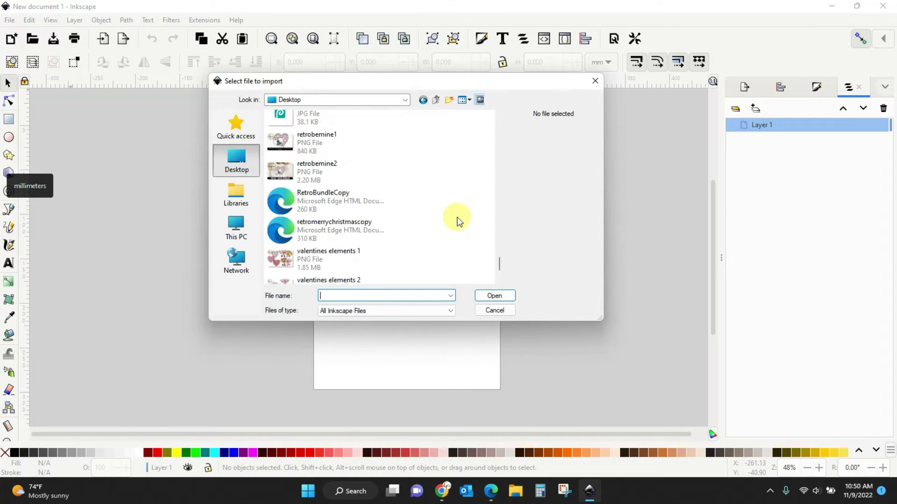
pyautogui.click(330, 199)
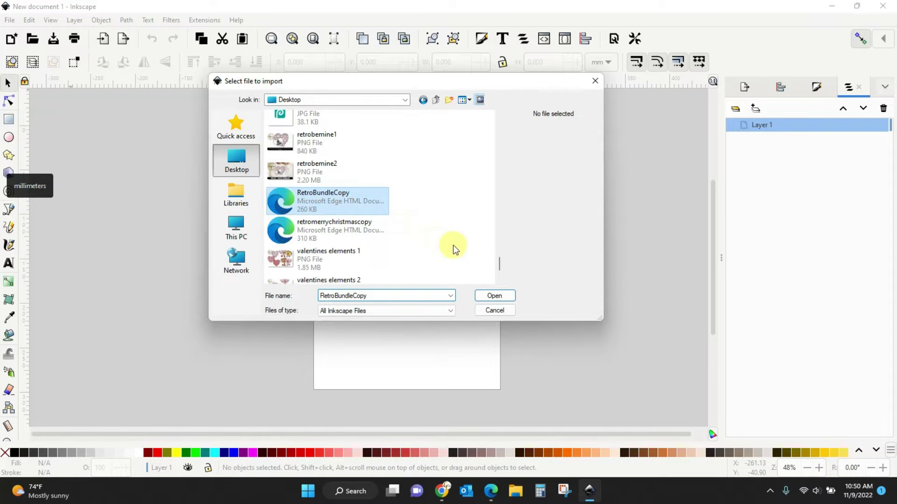
pyautogui.press('Return')
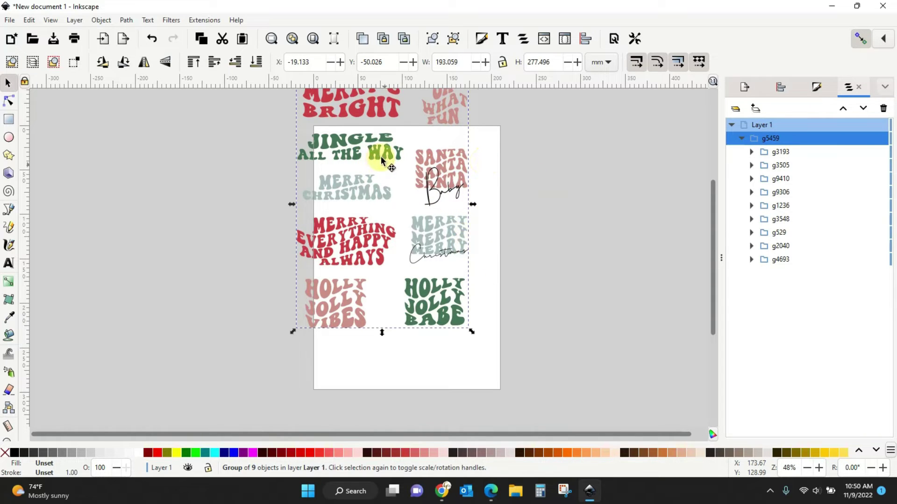
pyautogui.moveTo(387, 126); pyautogui.dragTo(408, 166)
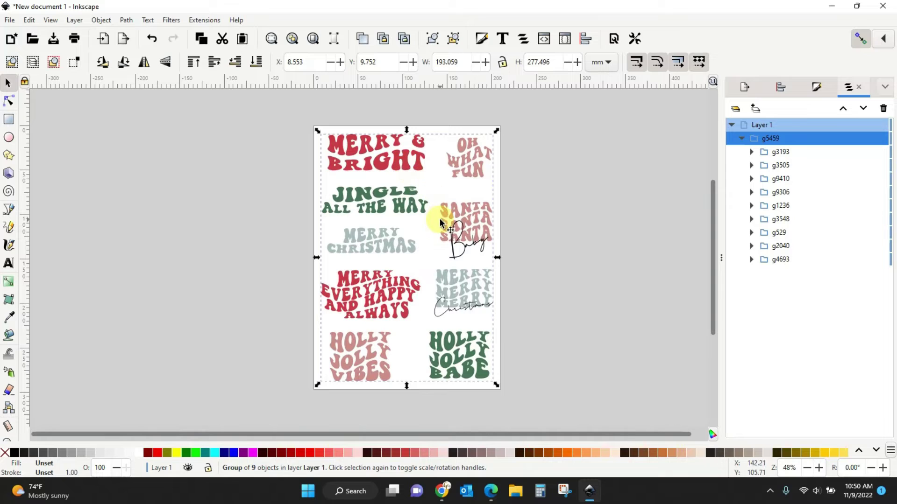
pyautogui.click(560, 211)
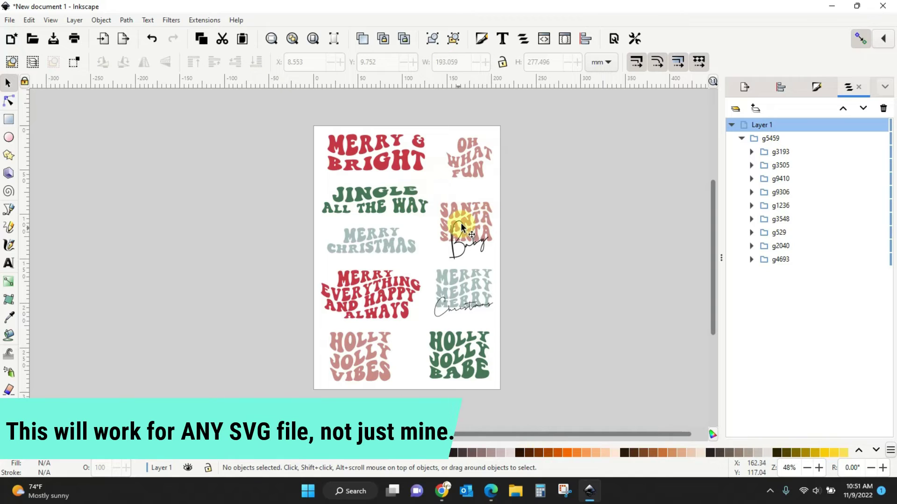
# Ungroup the imported artwork into separate phrase designs and clear the selection
pyautogui.click(730, 125)
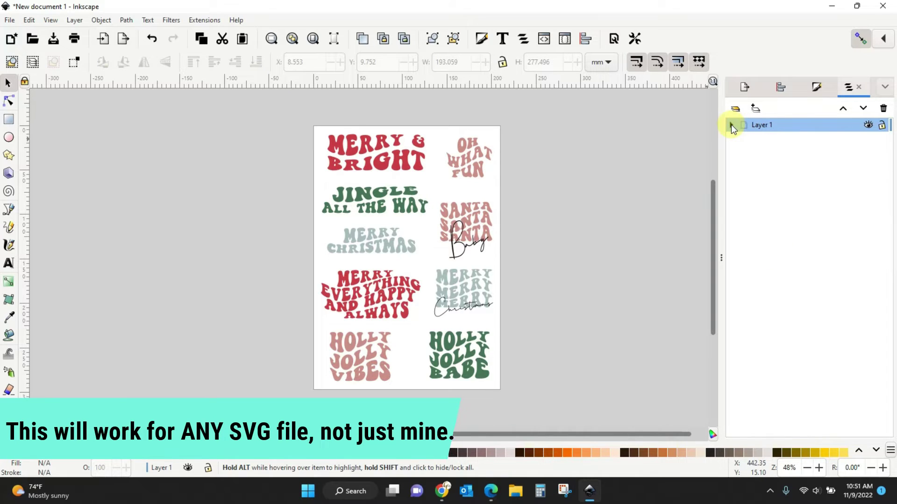
pyautogui.click(467, 146)
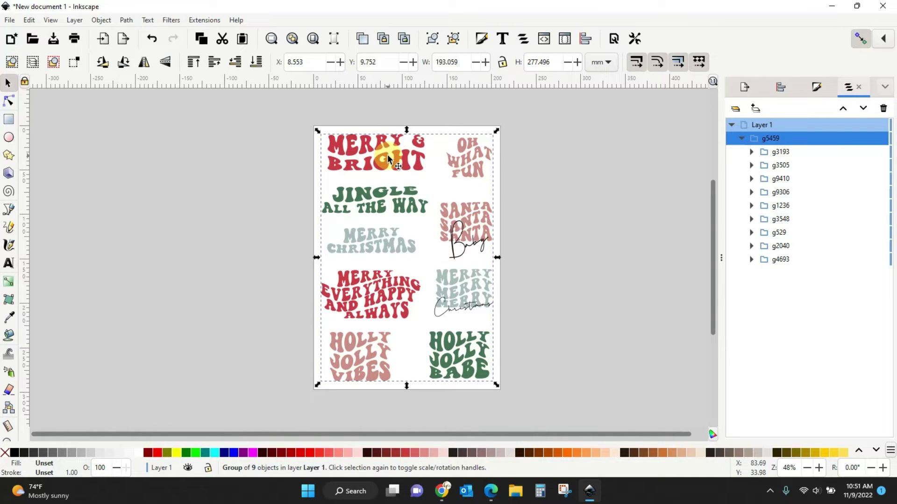
pyautogui.click(102, 20)
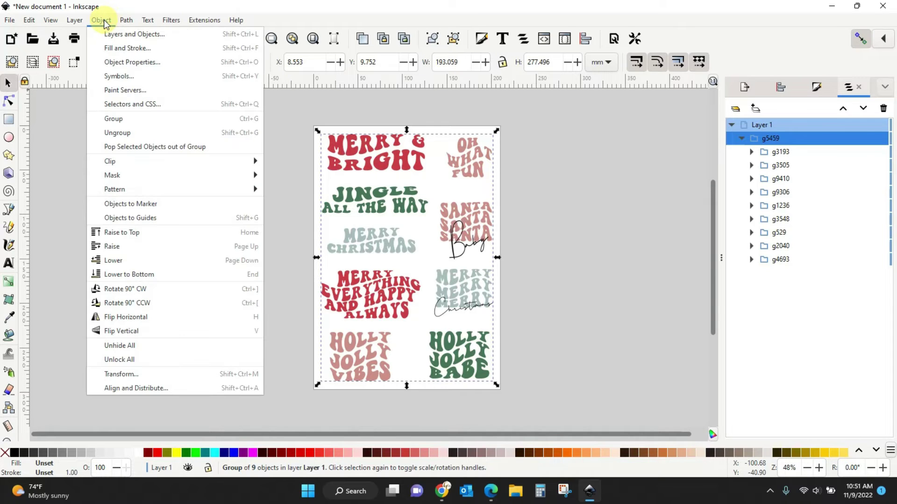
pyautogui.click(107, 135)
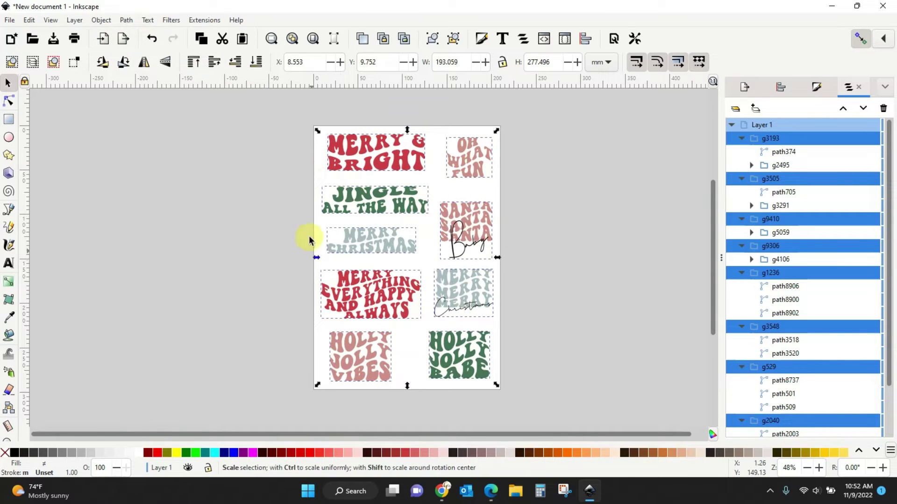
pyautogui.click(539, 234)
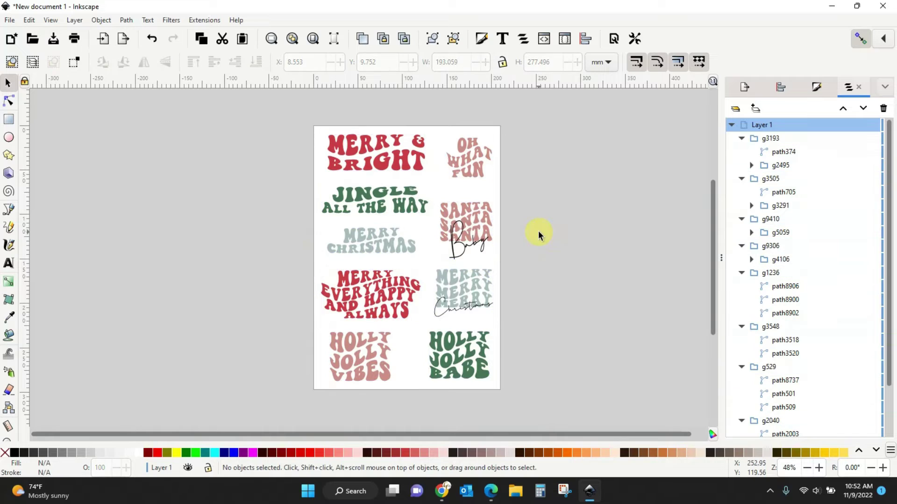
# Fill "Merry & Bright" with navy blue, "Oh What Fun" with red and "Jingle All the Way" with bright green
pyautogui.click(406, 164)
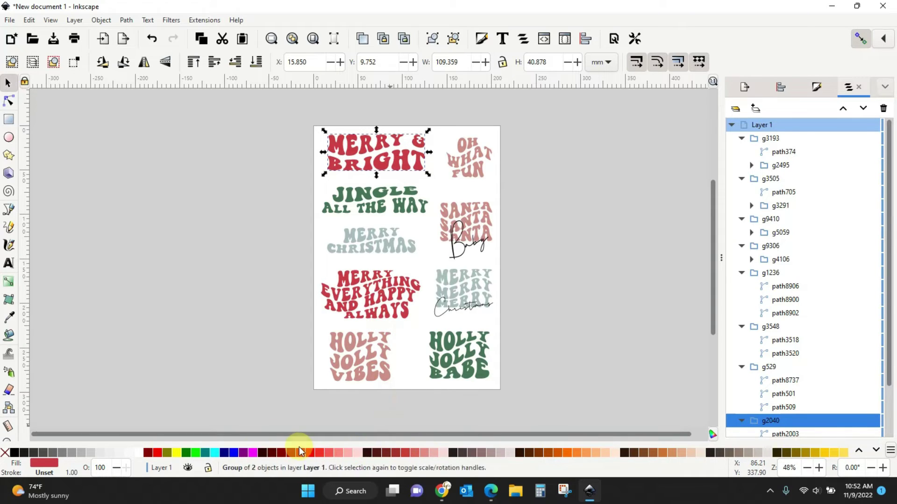
pyautogui.click(223, 453)
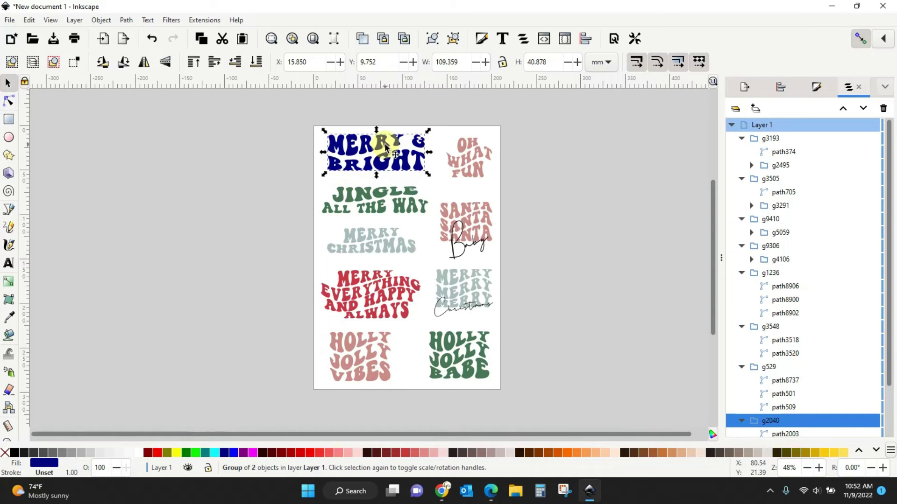
pyautogui.click(467, 154)
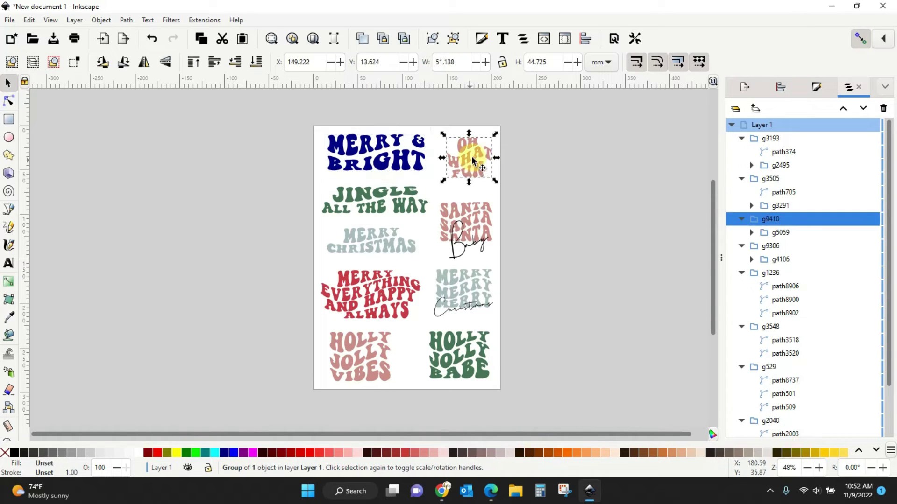
pyautogui.click(157, 452)
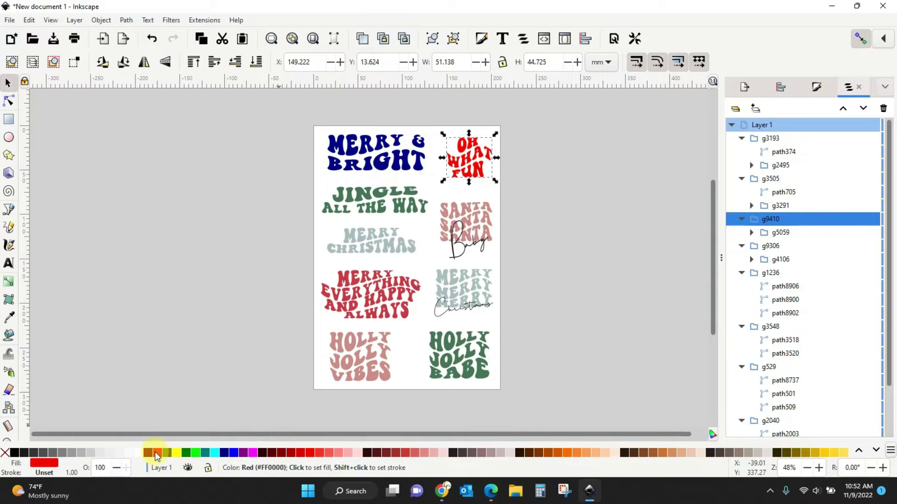
pyautogui.click(377, 196)
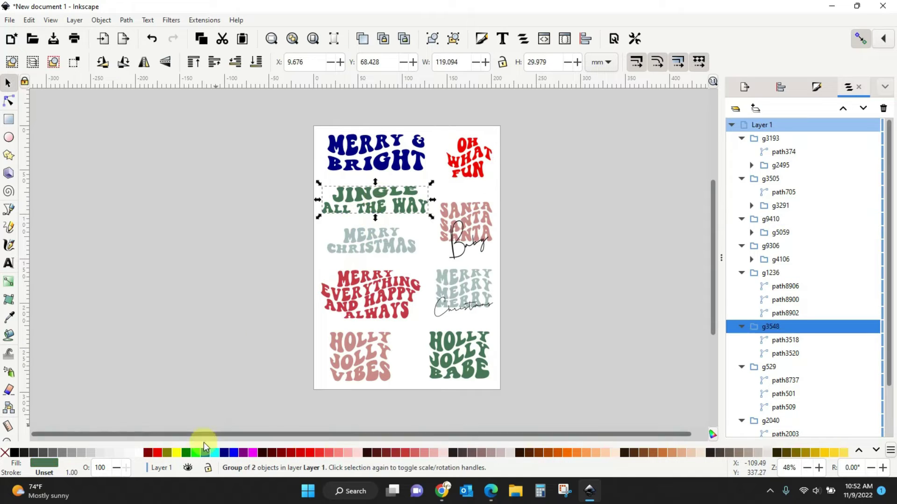
pyautogui.click(195, 452)
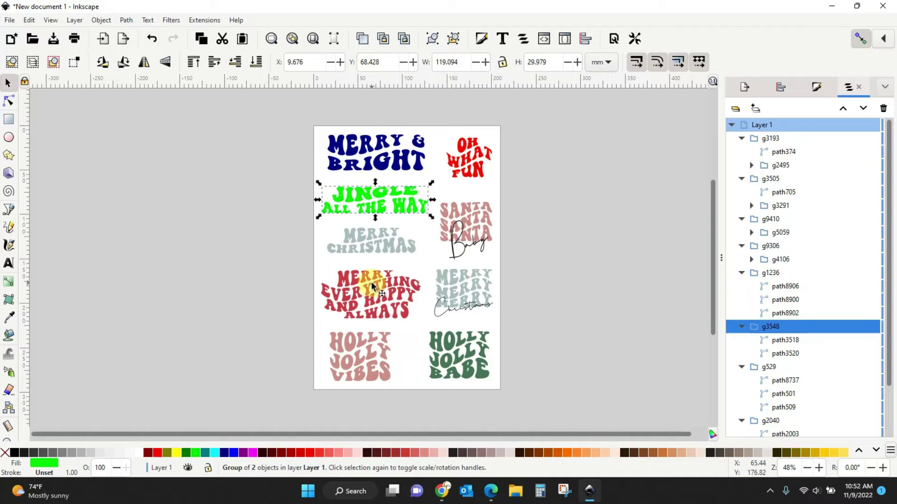
# Ungroup the "Merry Everything and Happy Always" design and select only its "Merry" line inside the remaining group
pyautogui.click(360, 274)
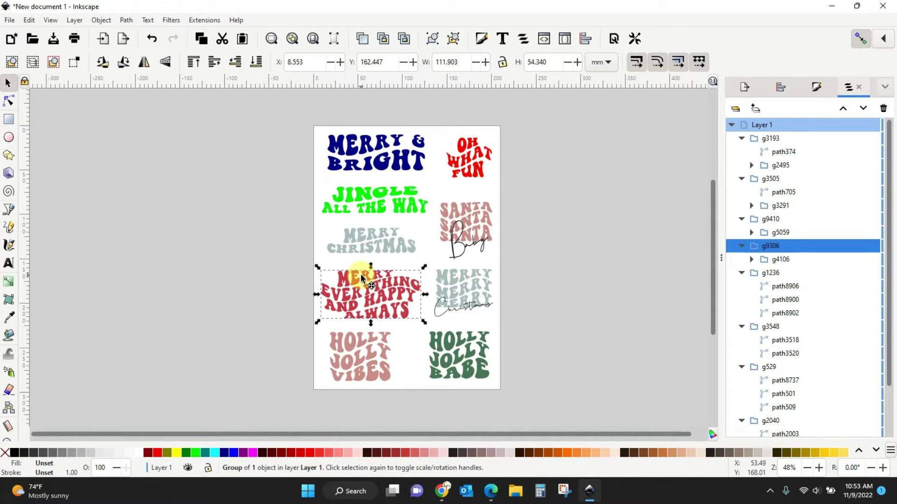
pyautogui.click(109, 21)
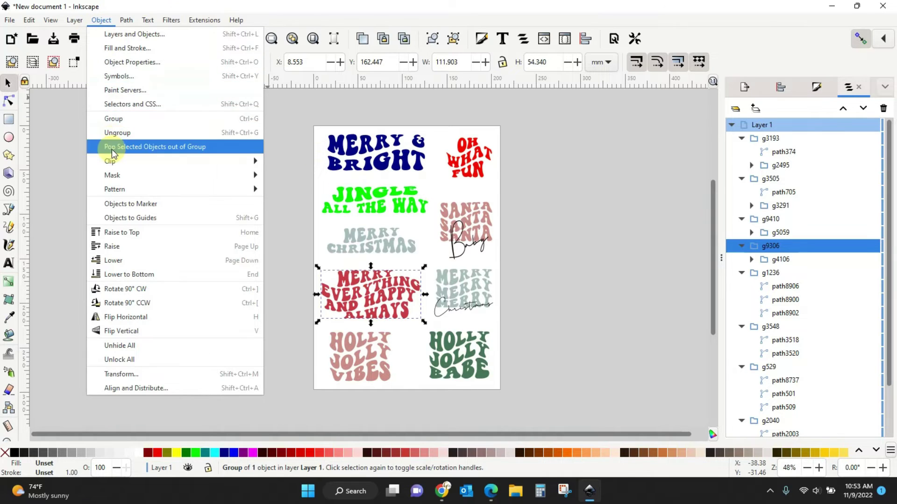
pyautogui.click(111, 133)
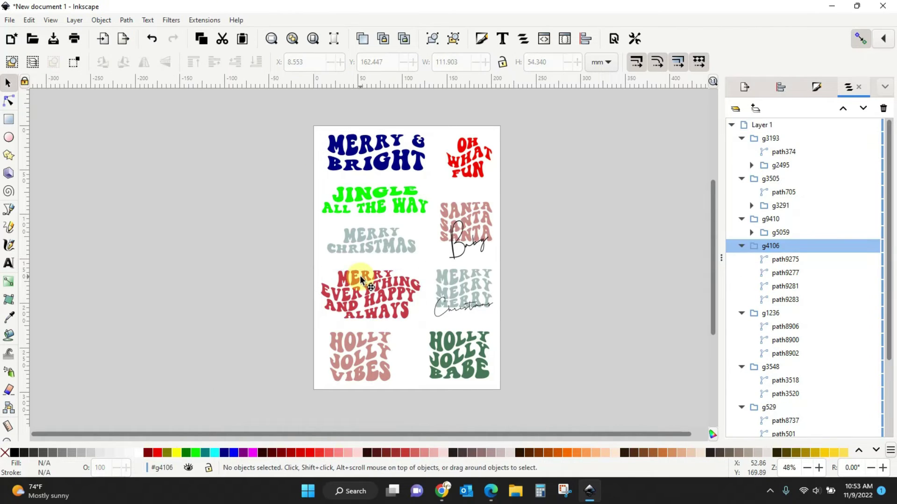
pyautogui.click(361, 278)
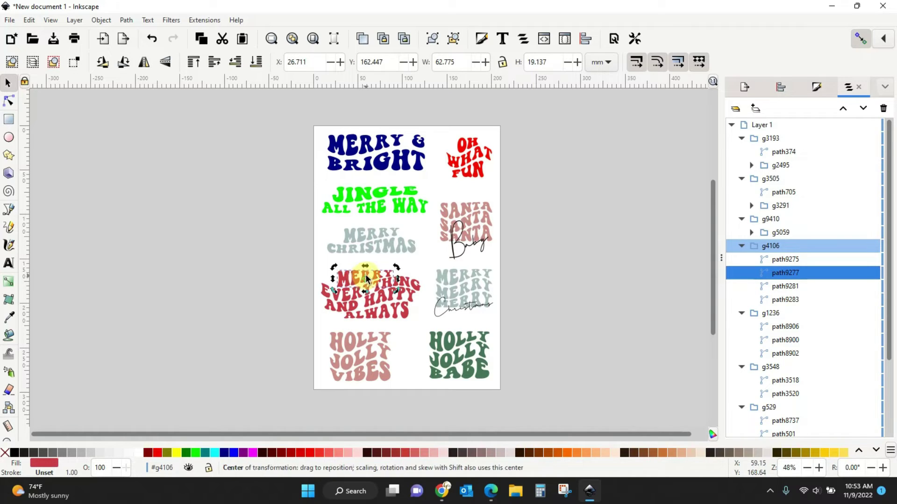
# Enter the "Merry Merry Merry Christmas" group and move the script word "Christmas" down, clear of the stacked words
pyautogui.click(464, 279)
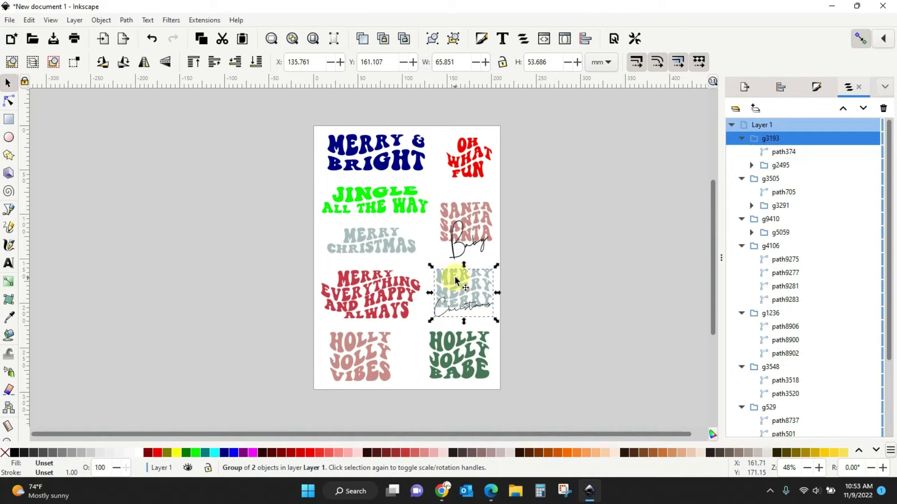
pyautogui.doubleClick(455, 276)
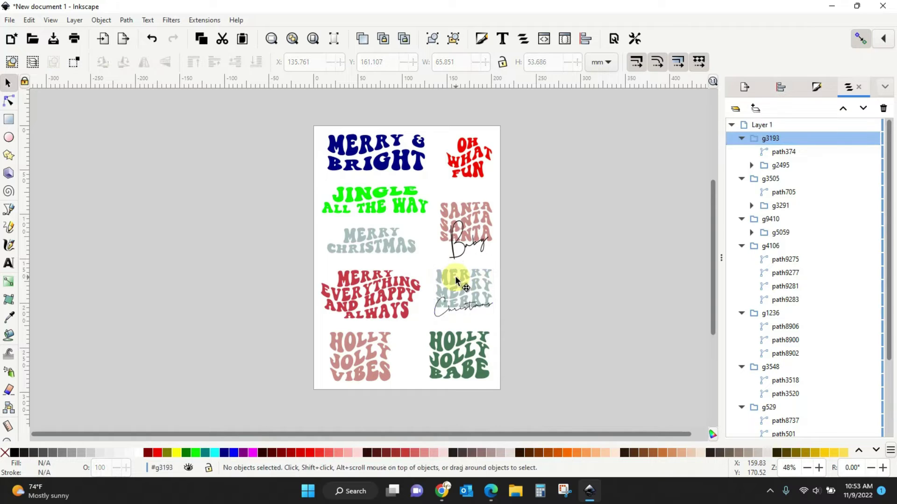
pyautogui.click(455, 276)
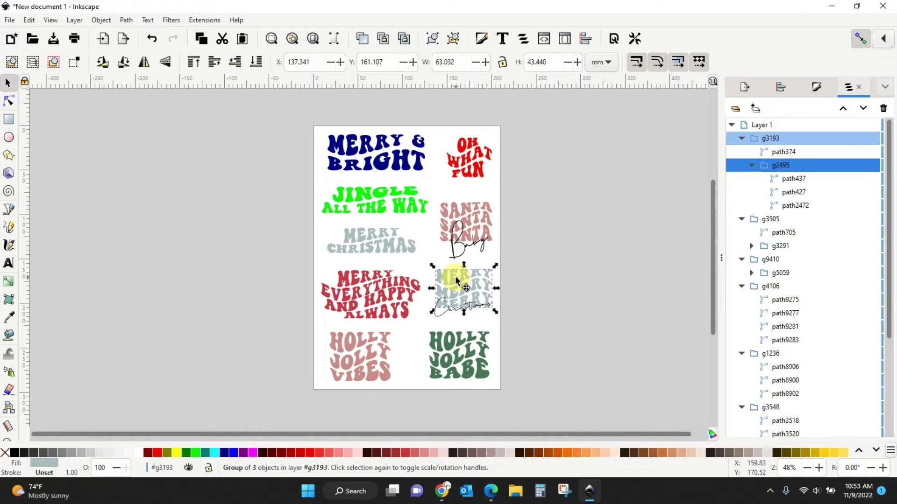
pyautogui.moveTo(441, 315); pyautogui.dragTo(441, 330)
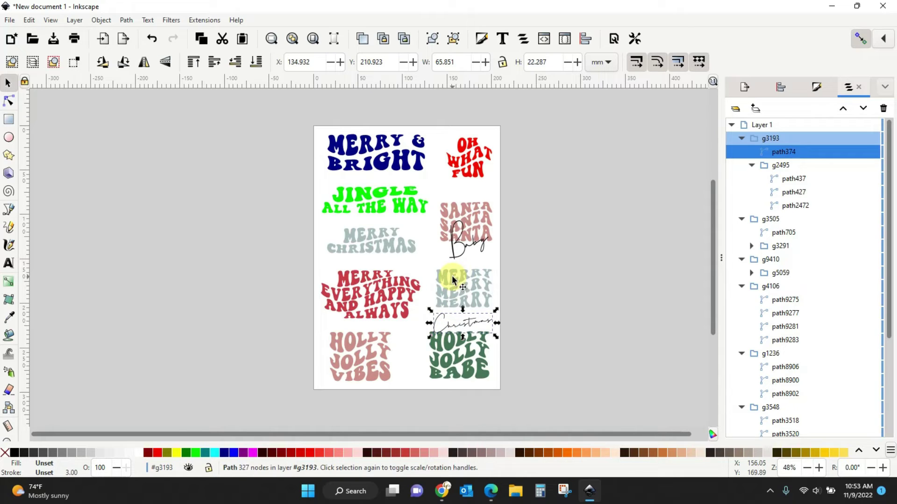
# Enter the nested group of stacked "Merry" words and select its first and second lines individually
pyautogui.click(452, 279)
pyautogui.press('Escape')
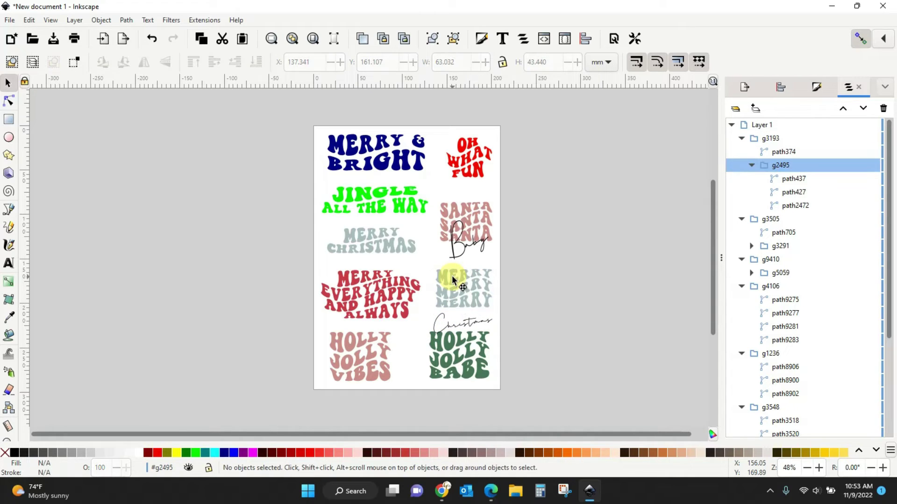
pyautogui.click(453, 277)
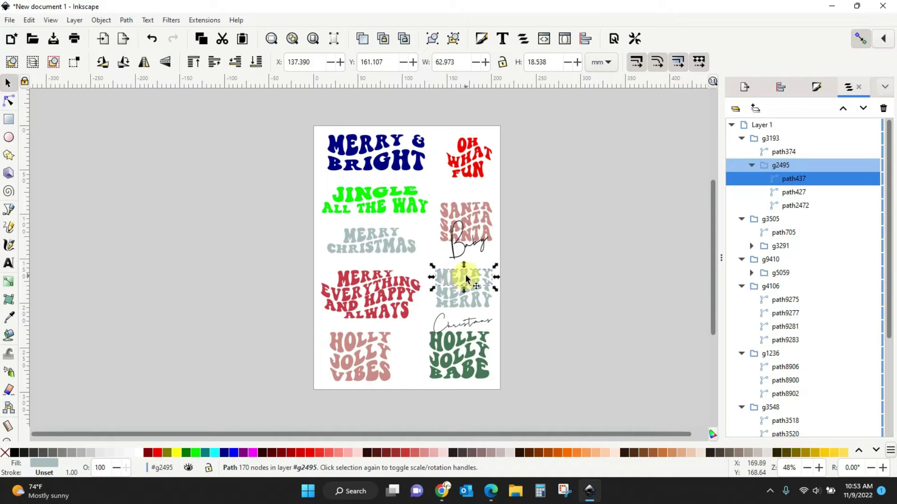
pyautogui.click(449, 290)
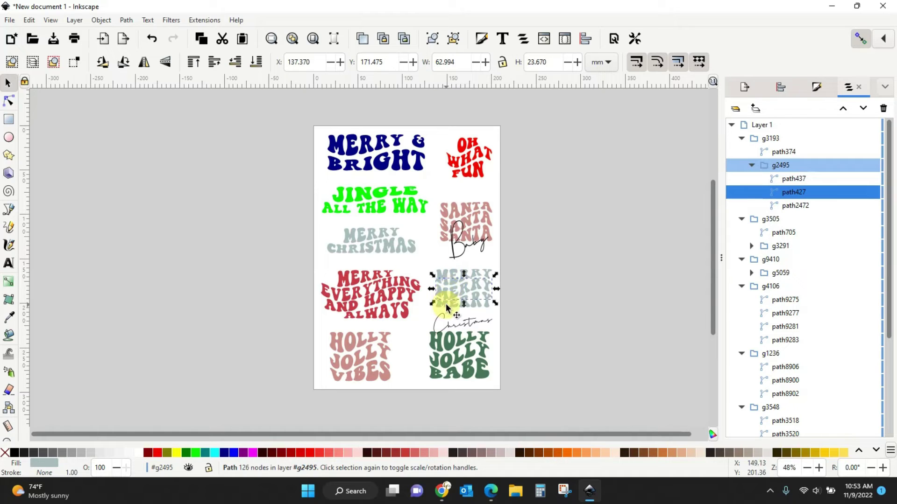
# Enter the "Holly Jolly Vibes" group and select only its "Holly" line
pyautogui.click(360, 352)
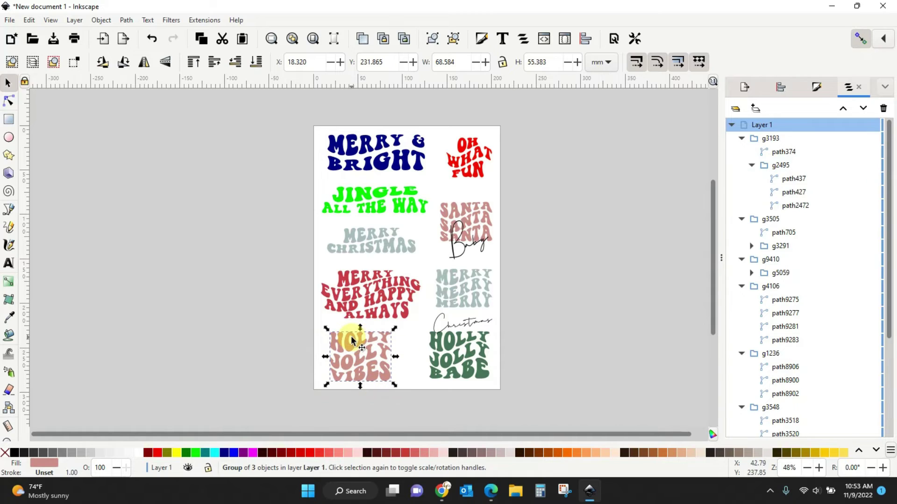
pyautogui.press('Escape')
pyautogui.click(351, 337)
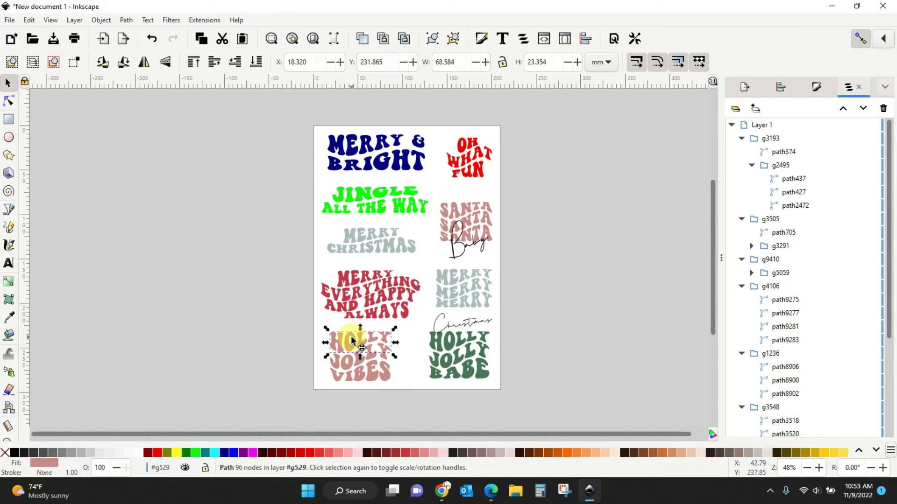
# Select the "Jolly" and "Vibes" lines individually inside the "Holly Jolly Vibes" group
pyautogui.click(348, 363)
pyautogui.click(359, 377)
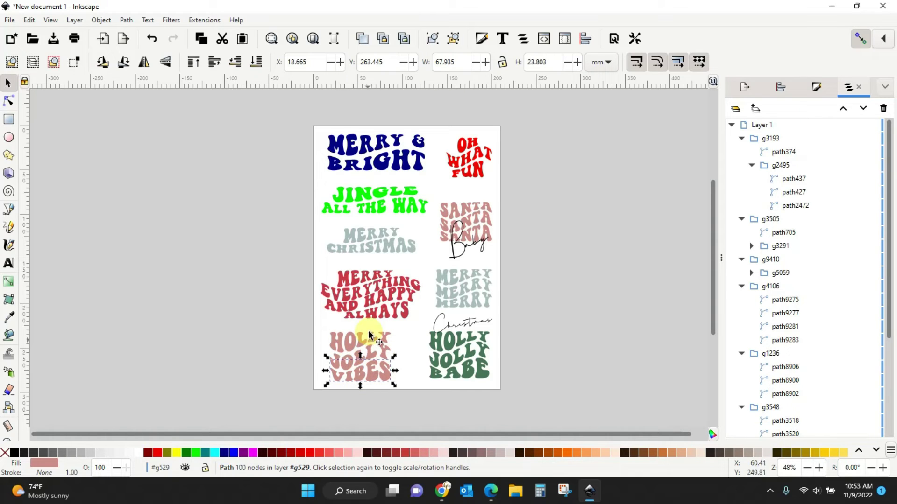
# Within the "Merry Everything and Happy Always" group, recolor the "Merry" line red and the "Everything" line olive
pyautogui.doubleClick(370, 280)
pyautogui.click(370, 280)
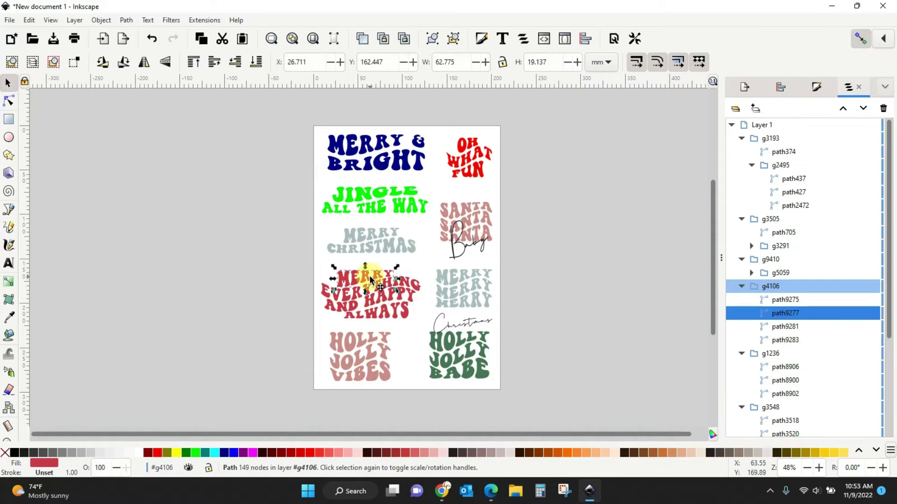
pyautogui.click(159, 453)
pyautogui.click(344, 295)
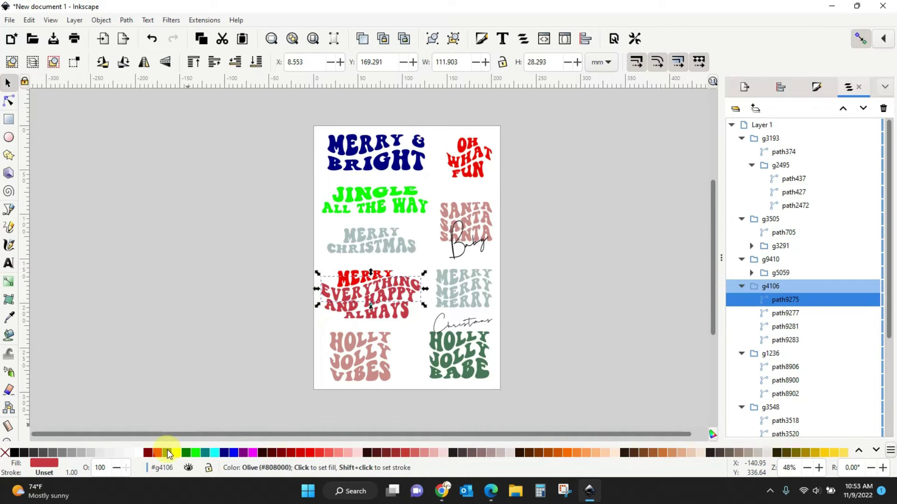
pyautogui.click(167, 451)
# Recolor the "Always" line teal and the "And Happy" line purple in the same design, and clear the selection
pyautogui.click(346, 312)
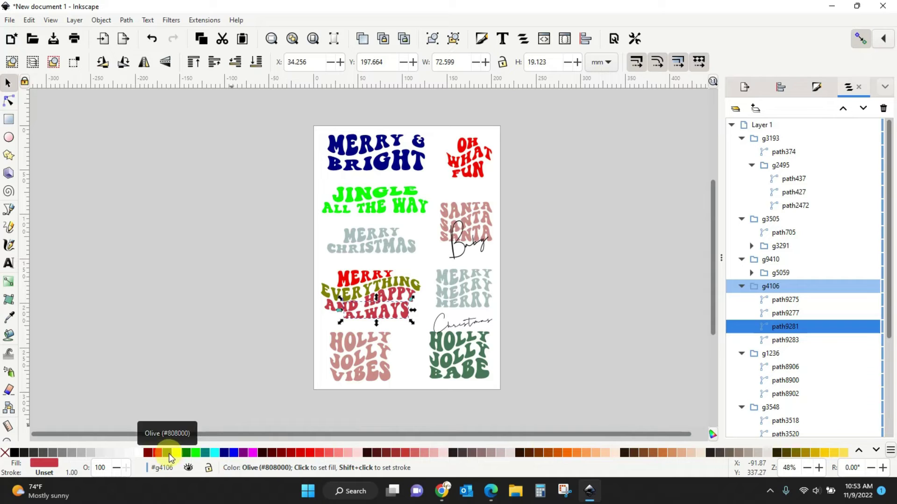
pyautogui.click(205, 453)
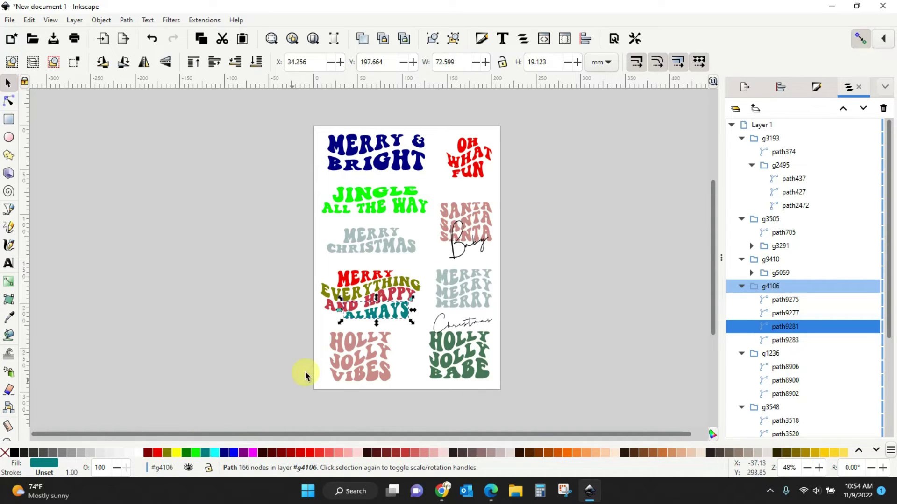
pyautogui.click(332, 307)
pyautogui.click(245, 453)
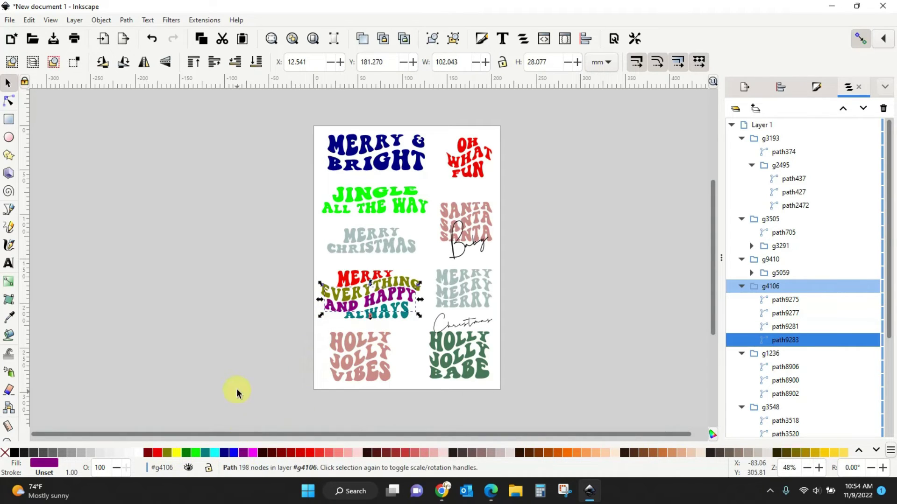
pyautogui.click(235, 388)
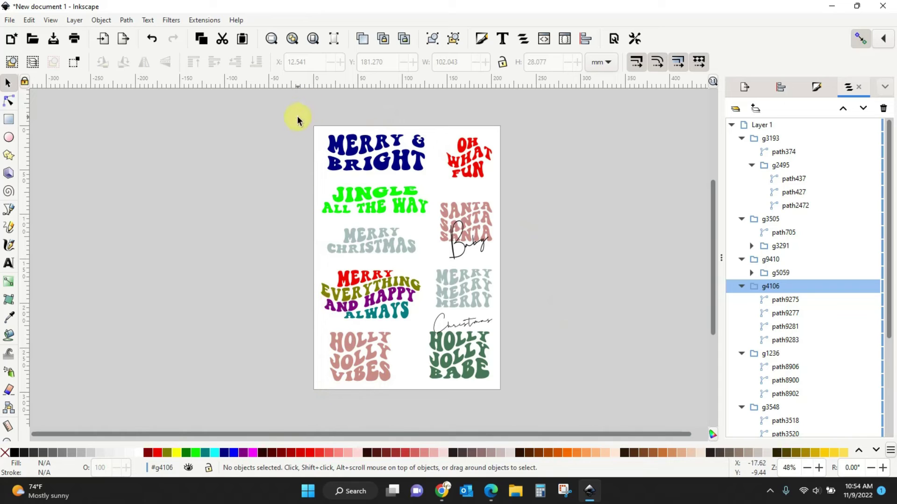
# Select the complete "Merry & Bright" design with a selection box and group it
pyautogui.moveTo(304, 115); pyautogui.dragTo(437, 182)
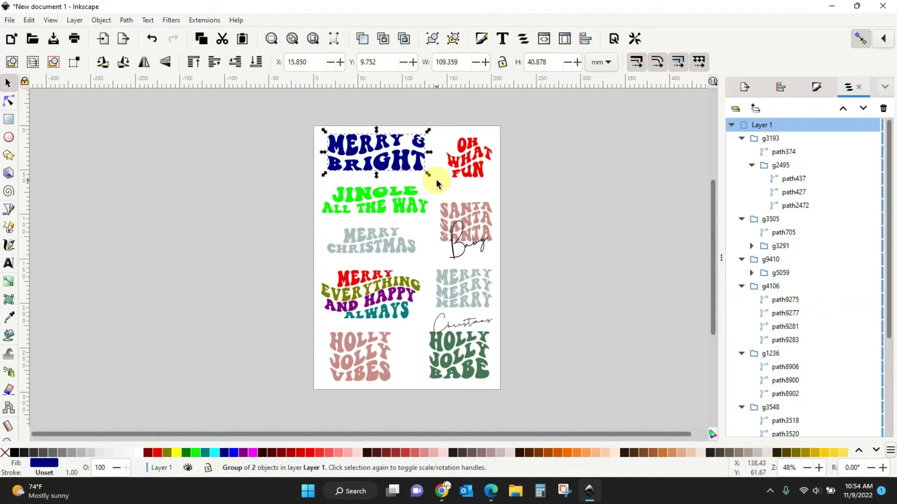
pyautogui.click(99, 19)
pyautogui.click(114, 119)
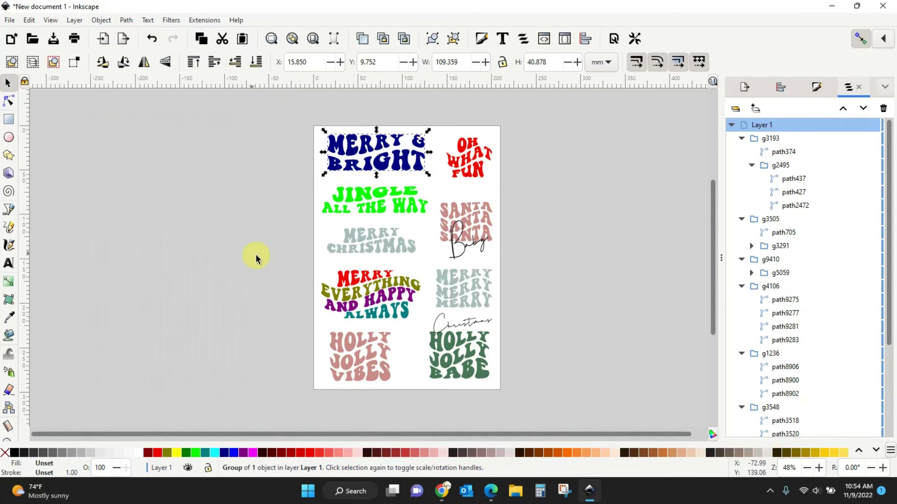
# Box-select "Jingle All the Way" and "Merry Christmas" in turn, and group the multicolored "Merry Everything and Happy Always" design
pyautogui.moveTo(305, 175); pyautogui.dragTo(436, 223)
pyautogui.moveTo(314, 230); pyautogui.dragTo(426, 259)
pyautogui.moveTo(306, 262); pyautogui.dragTo(429, 320)
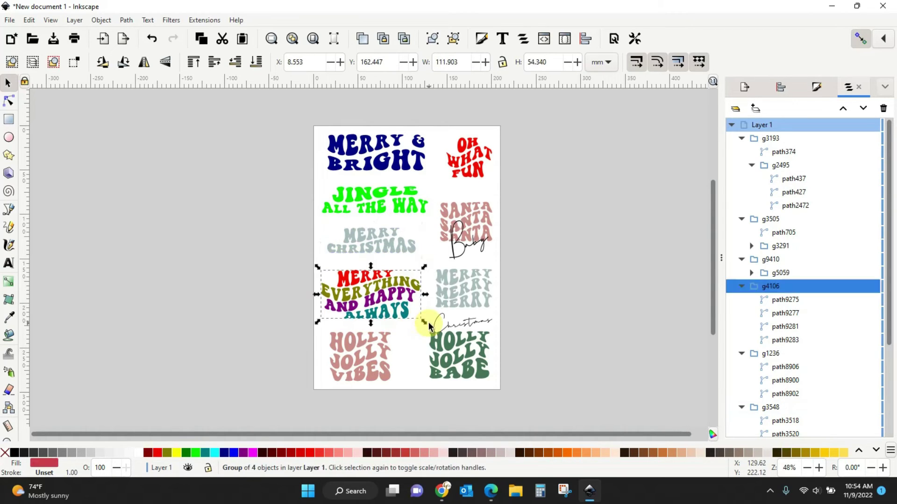
pyautogui.click(102, 19)
pyautogui.click(115, 119)
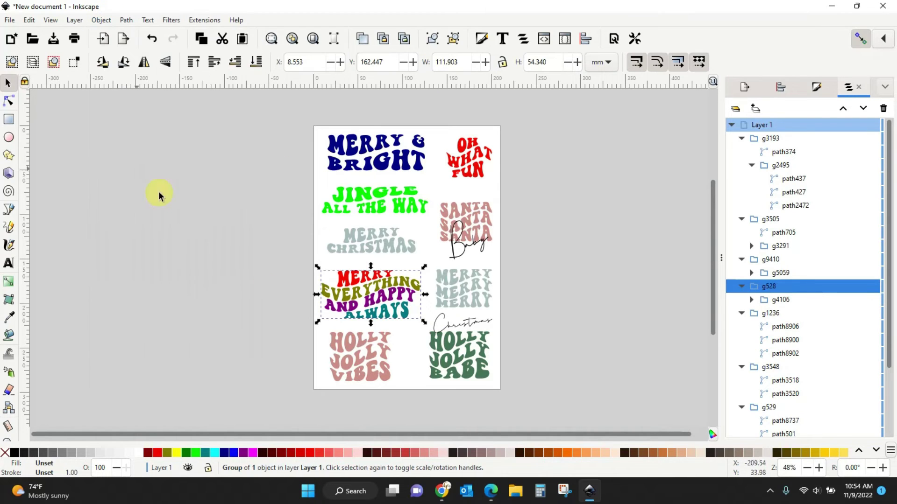
# Group the complete "Holly Jolly Vibes" design and the complete "Oh What Fun" design, each as its own group
pyautogui.moveTo(304, 326); pyautogui.dragTo(409, 406)
pyautogui.hotkey('ctrl', 'g')
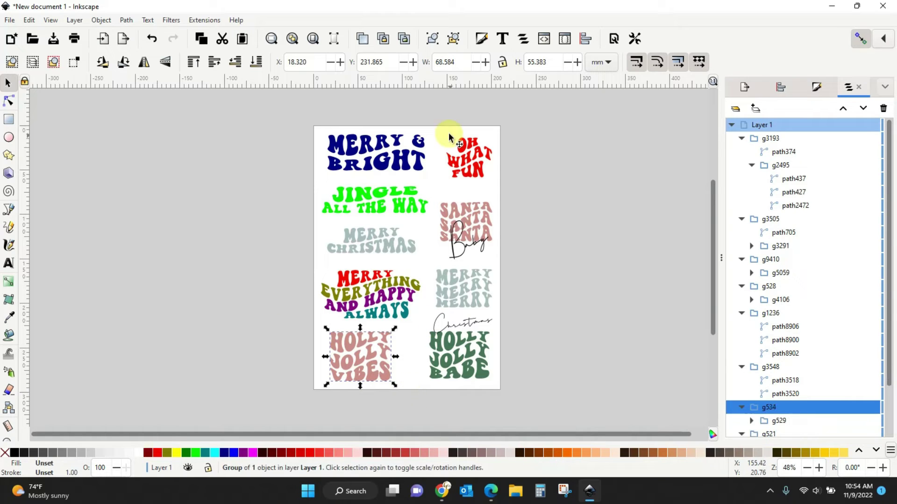
pyautogui.moveTo(441, 139); pyautogui.dragTo(519, 195)
pyautogui.hotkey('ctrl', 'g')
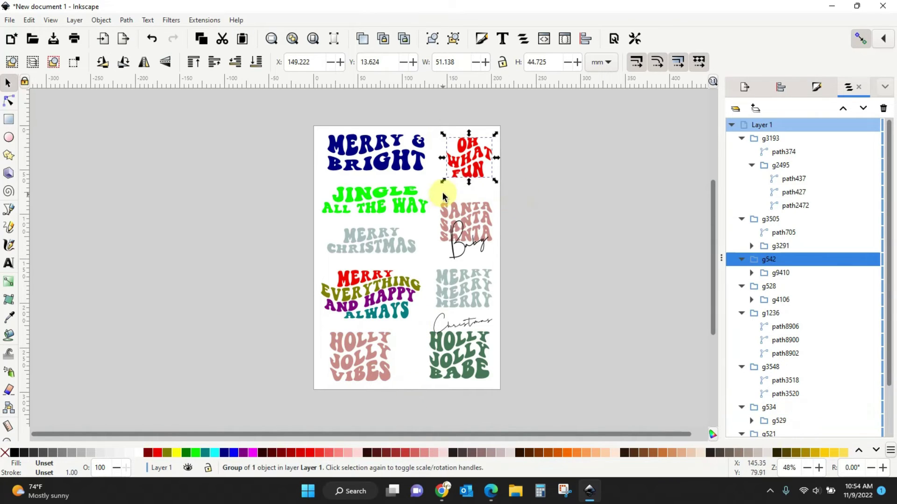
# Group the "Santa Santa Santa Baby" design and the "Merry Merry Merry Christmas" design, each separately with its script word
pyautogui.moveTo(427, 193); pyautogui.dragTo(531, 268)
pyautogui.hotkey('ctrl', 'g')
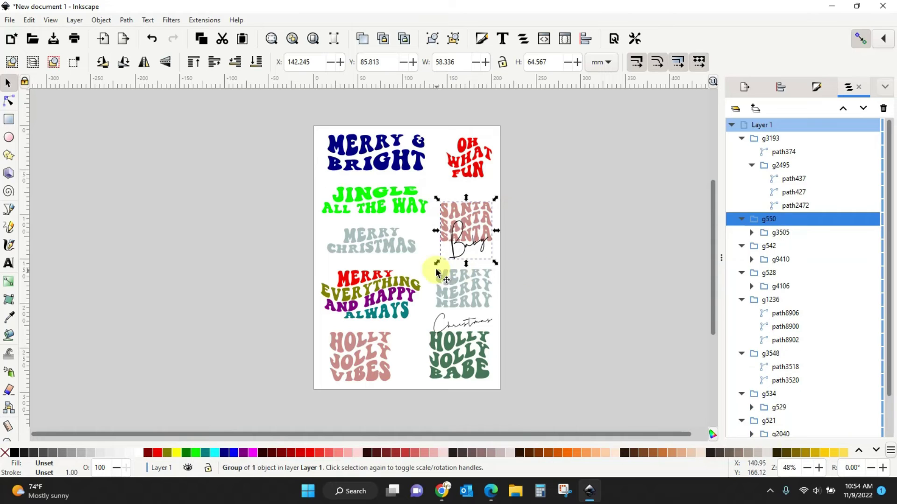
pyautogui.click(522, 308)
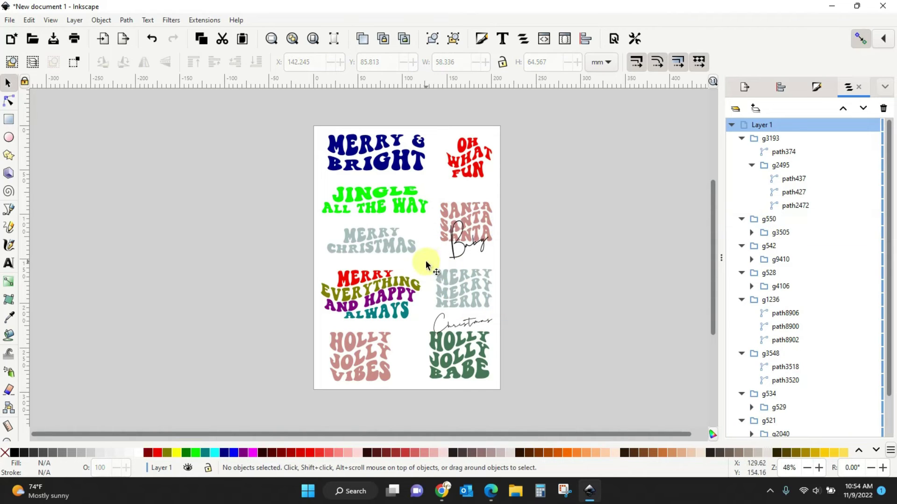
pyautogui.click(446, 282)
pyautogui.hotkey('ctrl', 'g')
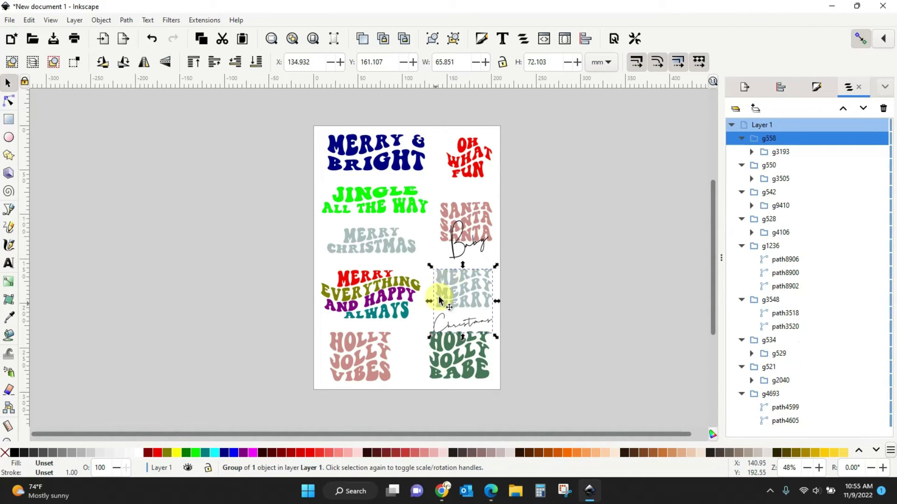
# Group the "Holly Jolly Babe" design and clear the selection
pyautogui.moveTo(414, 392); pyautogui.dragTo(494, 332)
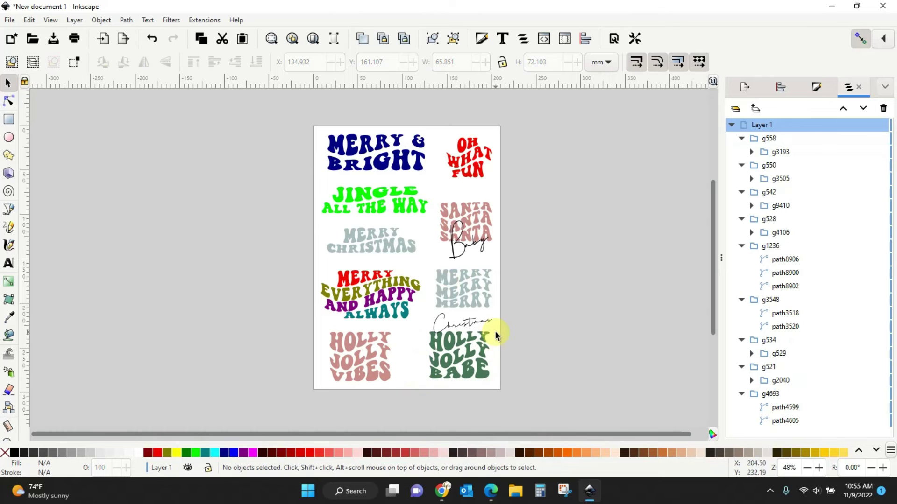
pyautogui.click(485, 341)
pyautogui.hotkey('ctrl', 'g')
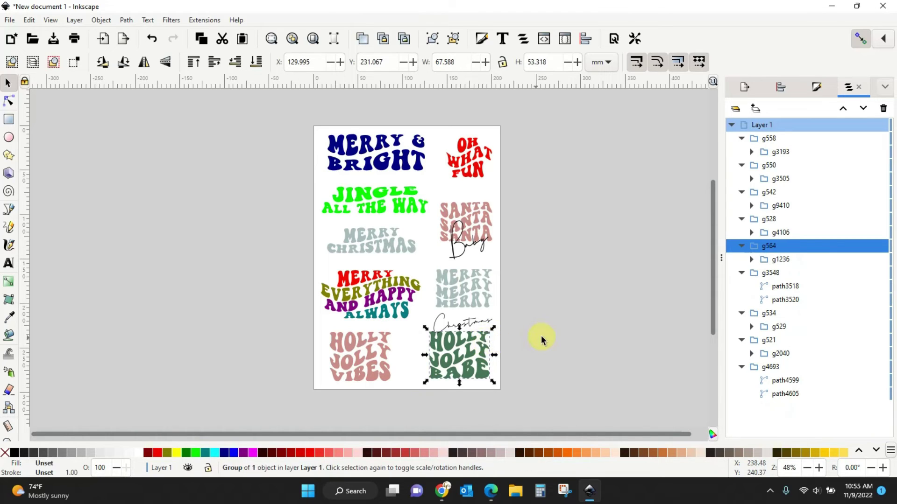
pyautogui.click(545, 334)
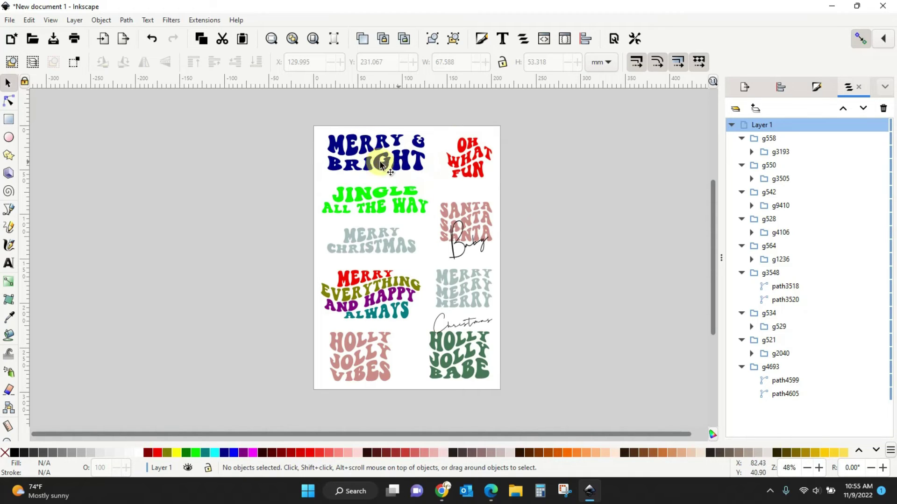
# Move every design except "Merry & Bright" off the page onto the empty canvas beside it, and move "Merry & Bright" down to mid-page
pyautogui.moveTo(401, 205); pyautogui.dragTo(260, 206)
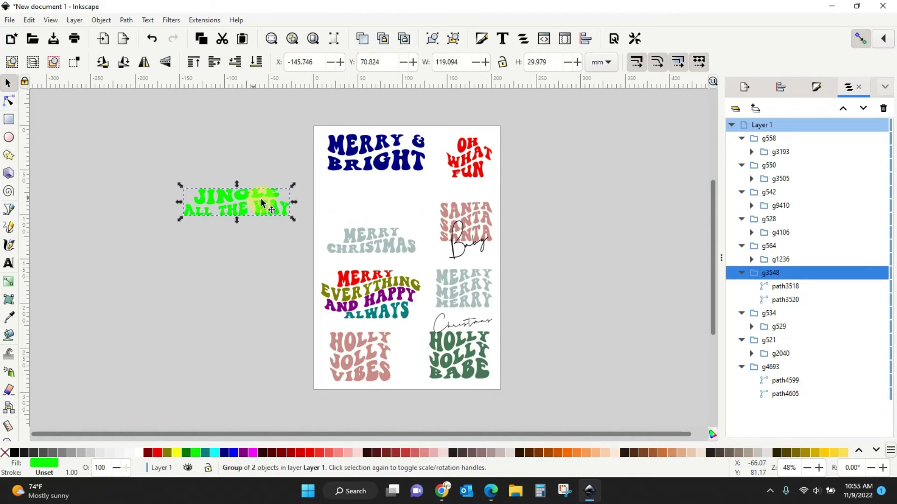
pyautogui.moveTo(383, 239); pyautogui.dragTo(244, 242)
pyautogui.moveTo(366, 303); pyautogui.dragTo(207, 291)
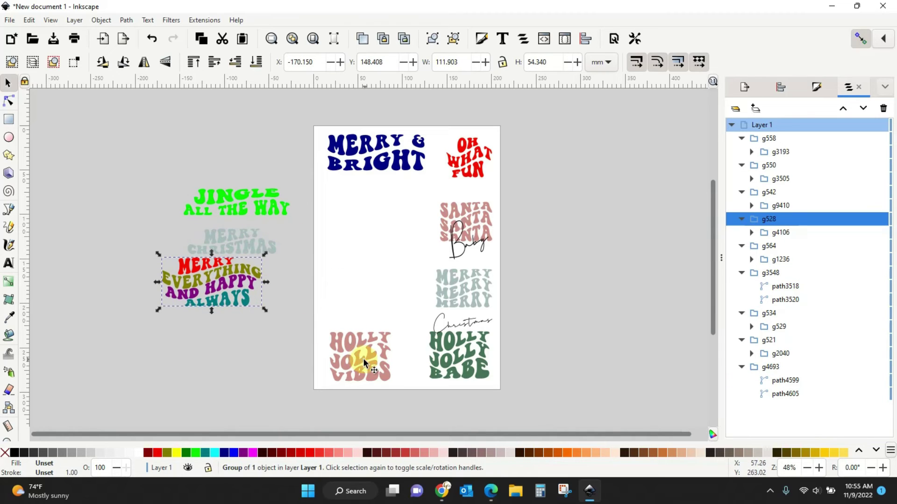
pyautogui.moveTo(363, 358); pyautogui.dragTo(226, 343)
pyautogui.moveTo(471, 359); pyautogui.dragTo(285, 346)
pyautogui.moveTo(454, 311); pyautogui.dragTo(344, 225)
pyautogui.moveTo(467, 224); pyautogui.dragTo(183, 212)
pyautogui.click(392, 224)
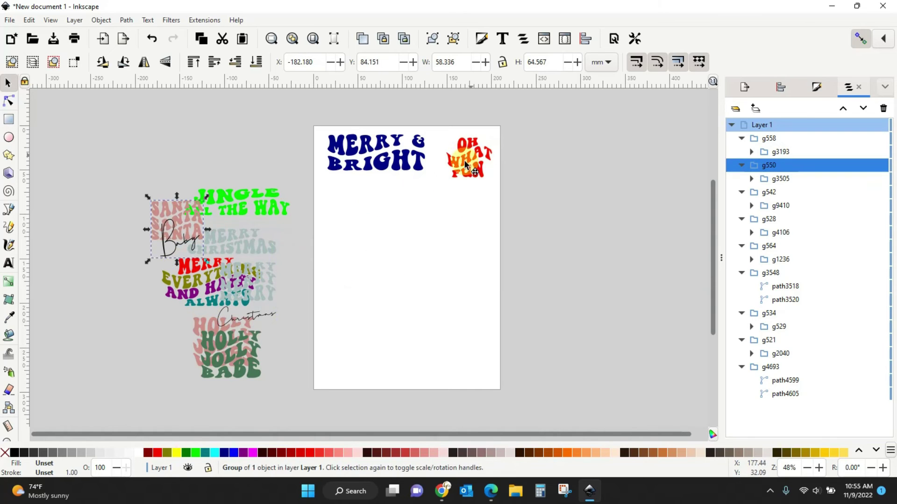
pyautogui.moveTo(463, 160); pyautogui.dragTo(187, 203)
pyautogui.moveTo(374, 170); pyautogui.dragTo(369, 284)
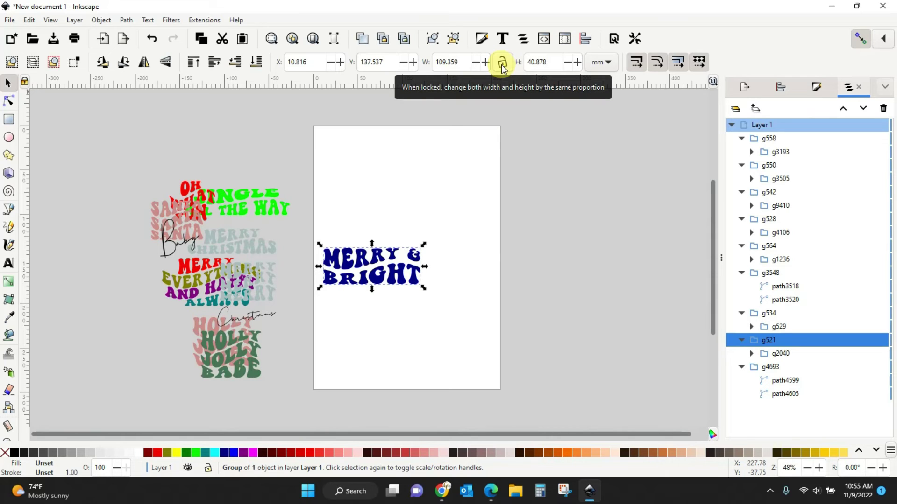
# Try resizing "Merry & Bright" freely with its width and height ratio unlocked
pyautogui.moveTo(424, 244); pyautogui.dragTo(489, 273)
pyautogui.moveTo(489, 245); pyautogui.dragTo(465, 244)
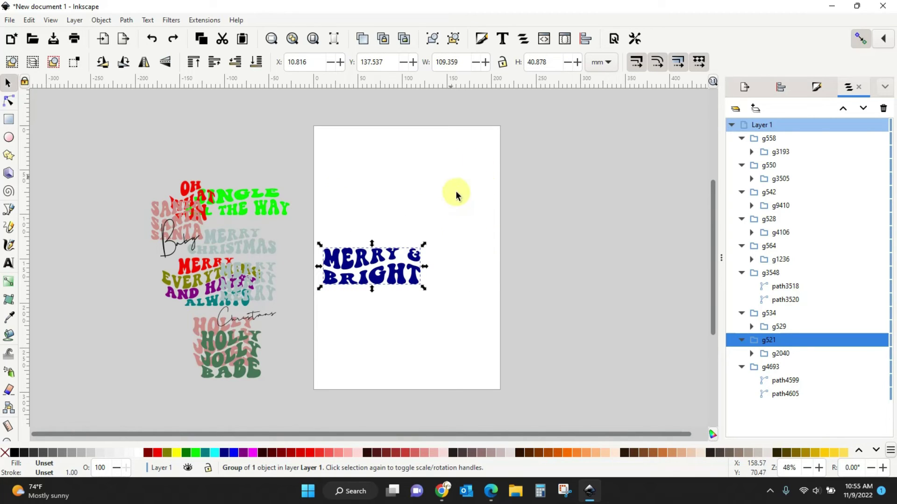
# Lock the width-to-height ratio, enlarge "Merry & Bright" to about 191 by 71 mm, and reposition it slightly on the page
pyautogui.click(503, 65)
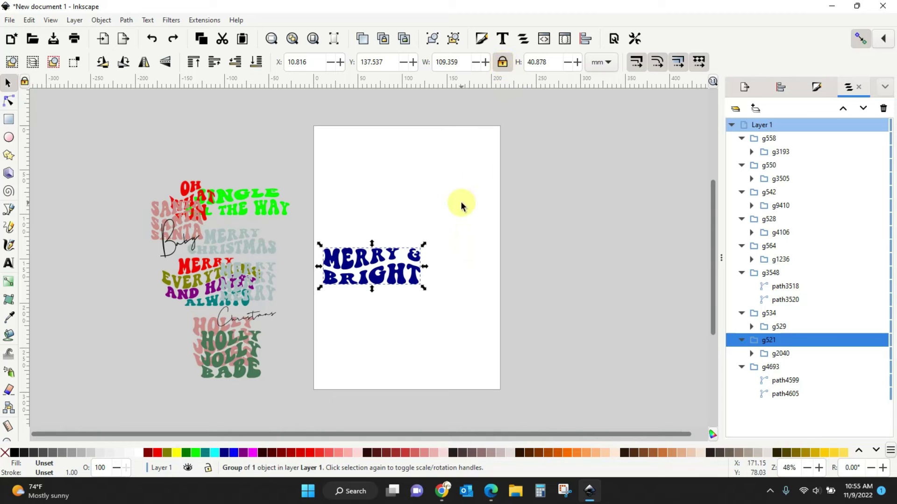
pyautogui.moveTo(425, 243); pyautogui.dragTo(486, 198)
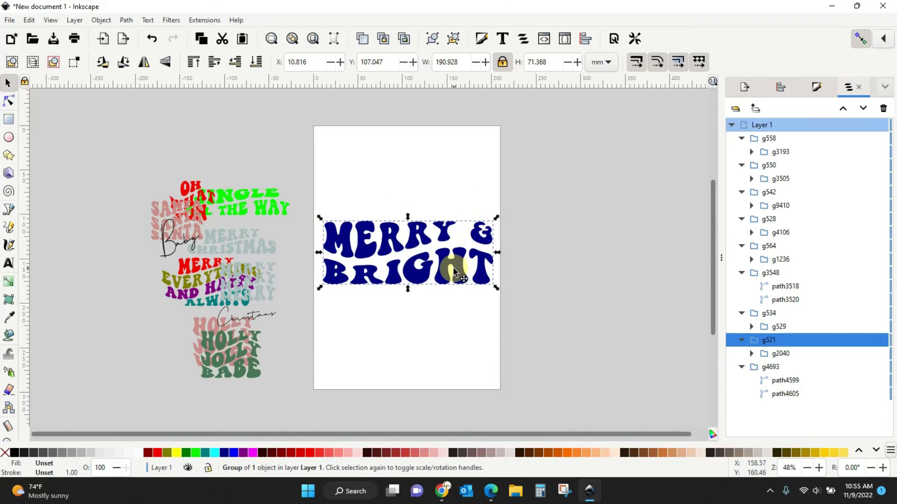
pyautogui.moveTo(453, 271); pyautogui.dragTo(451, 270)
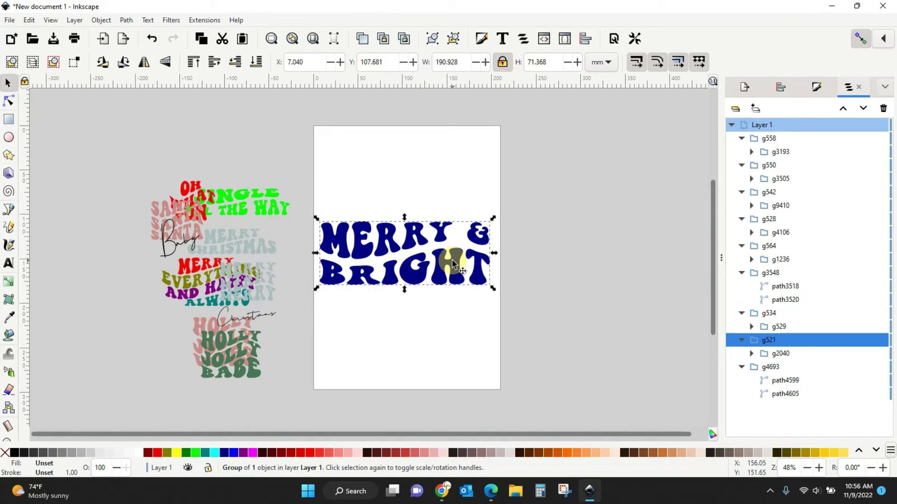
# Open the export settings for the selected "Merry & Bright" design and enable Export Selected only
pyautogui.click(10, 21)
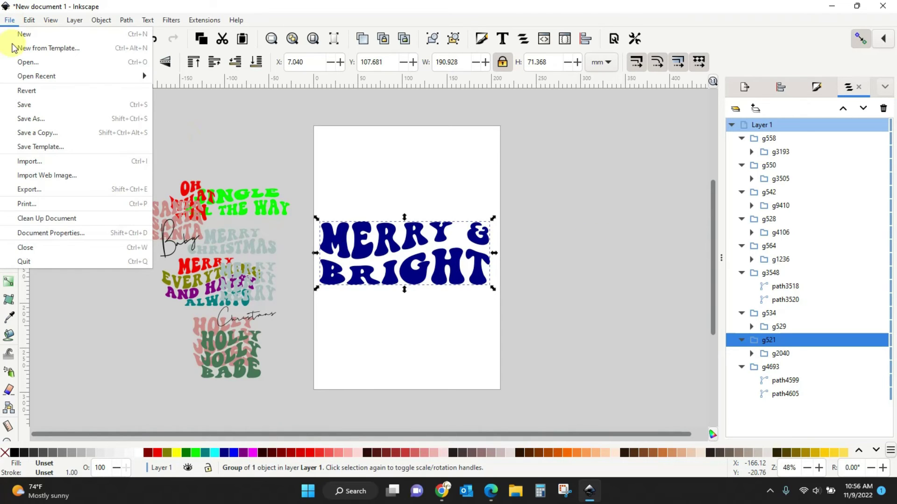
pyautogui.click(21, 189)
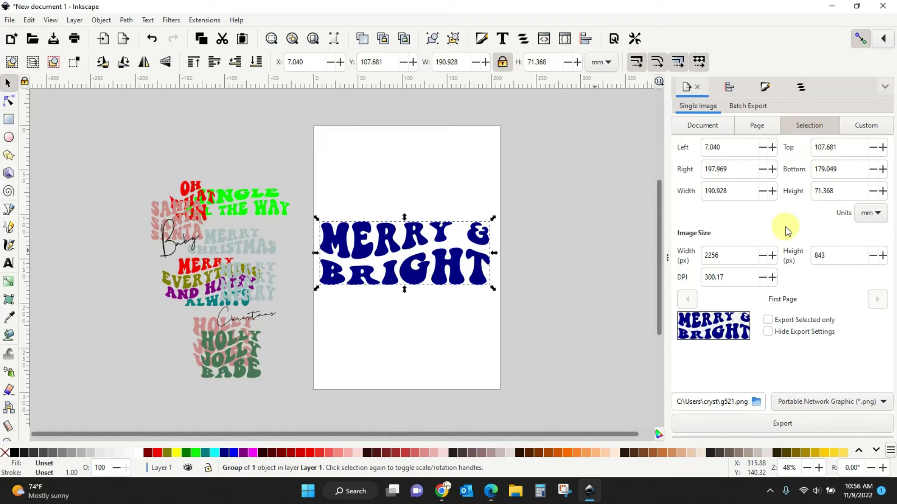
pyautogui.click(767, 321)
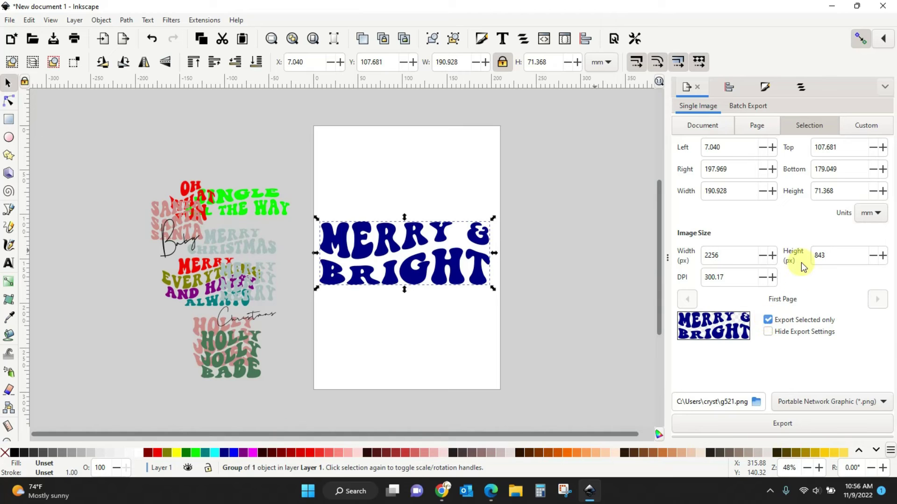
# Set the export destination to a PNG file named export1 on the Desktop
pyautogui.click(755, 404)
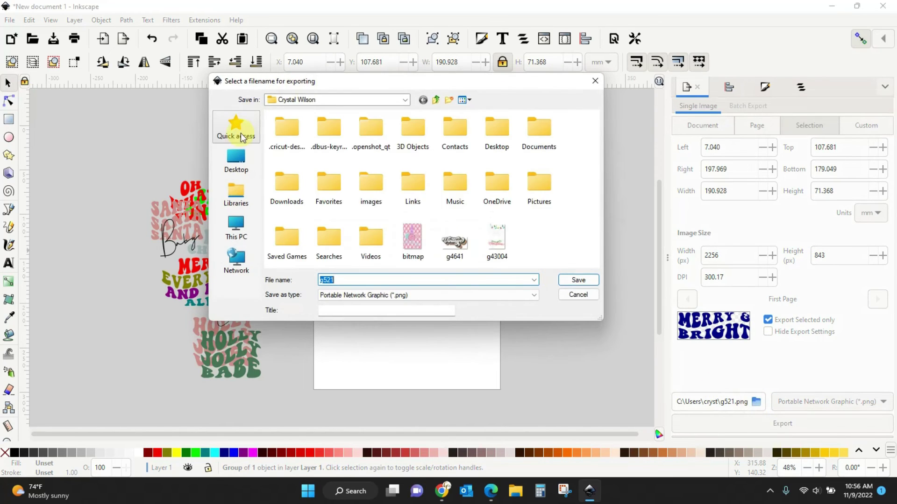
pyautogui.click(236, 160)
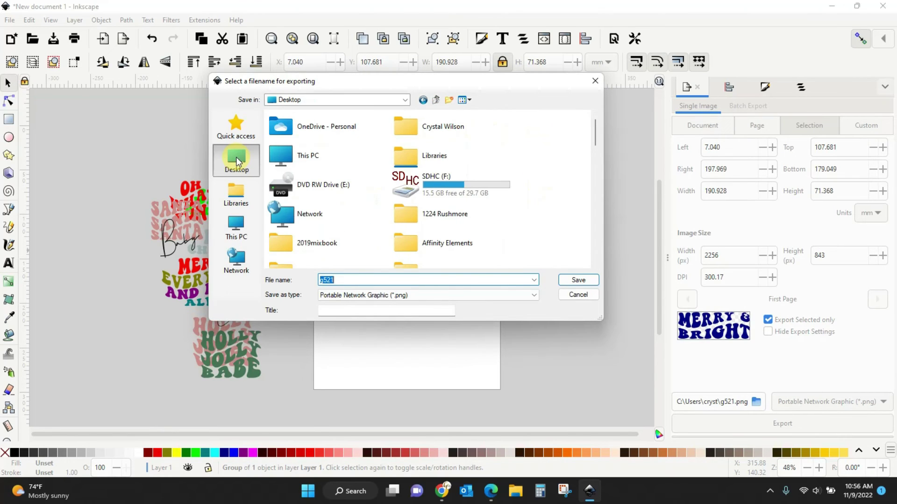
pyautogui.write('export1')
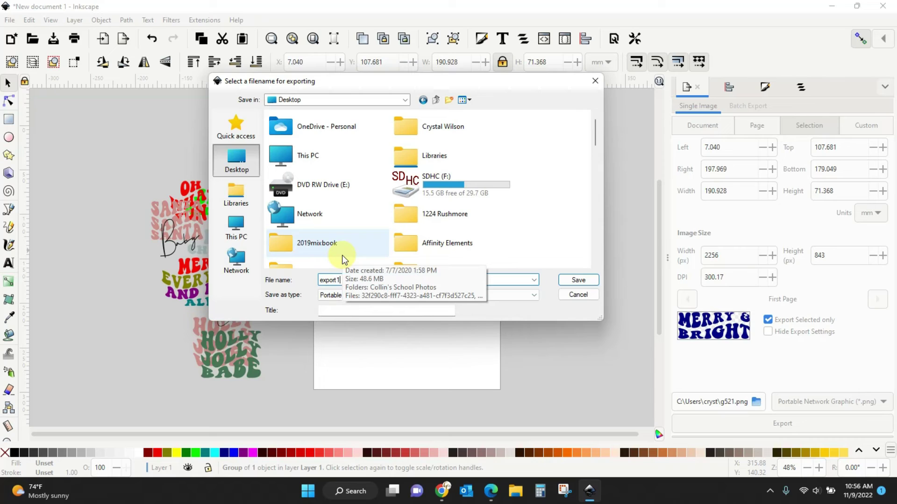
pyautogui.click(580, 281)
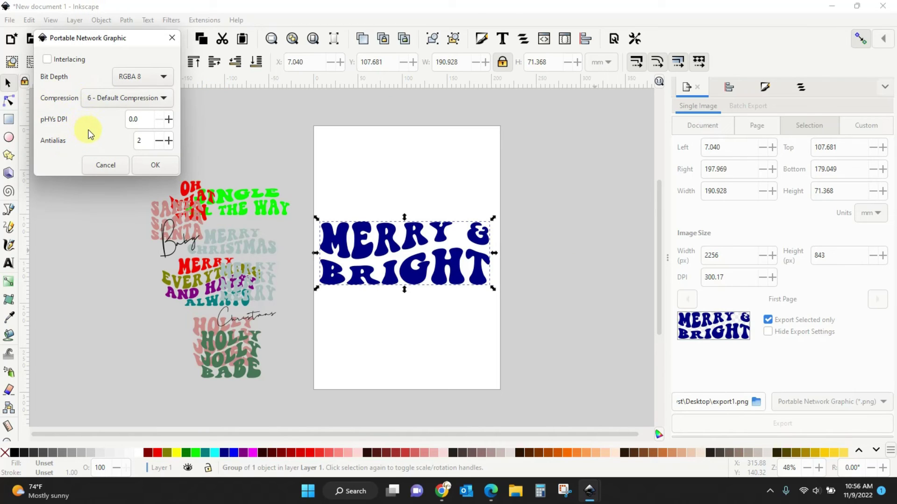
# Export "Merry & Bright" as a PNG with RGBA 8 bit depth and 6 - Default Compression
pyautogui.click(161, 77)
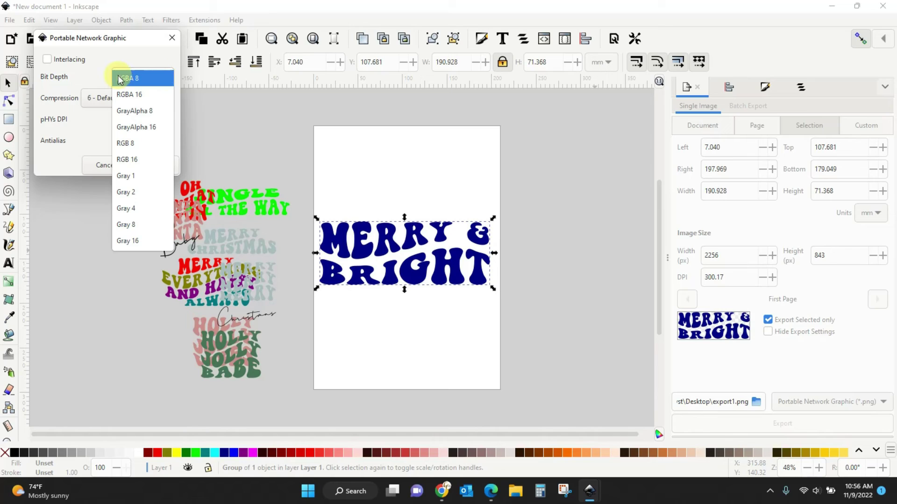
pyautogui.click(103, 82)
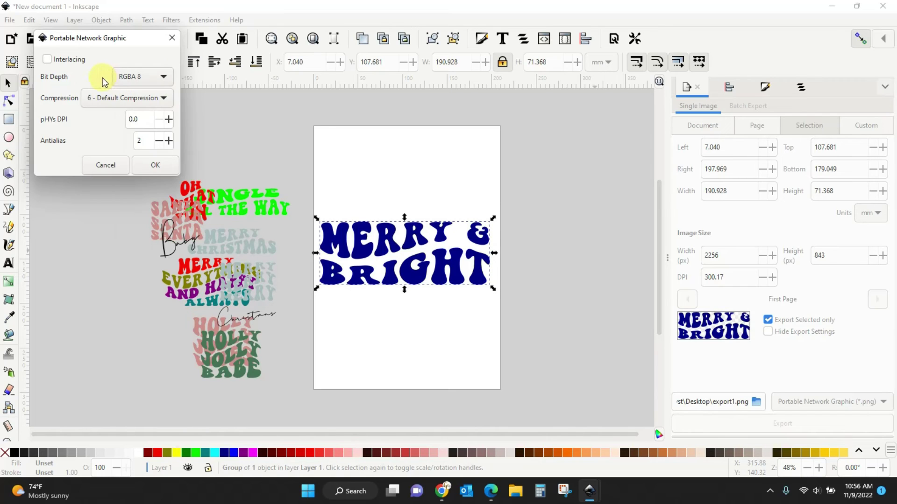
pyautogui.click(165, 99)
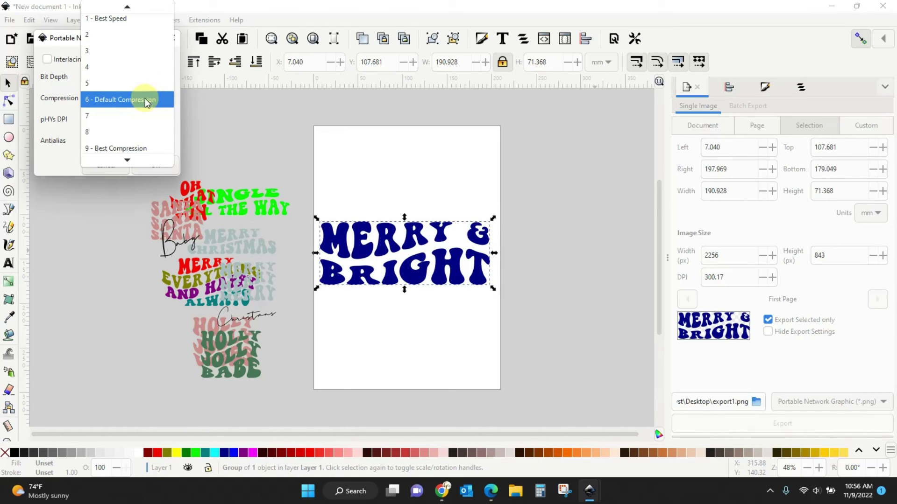
pyautogui.click(145, 99)
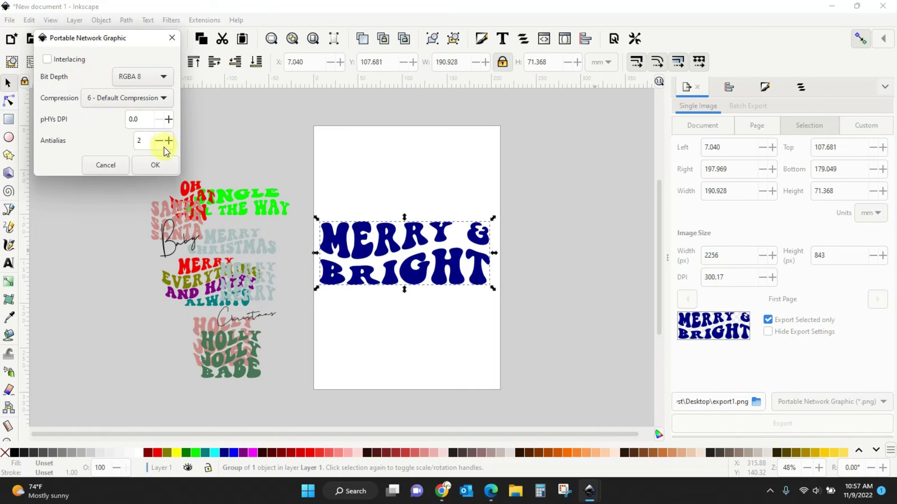
pyautogui.click(156, 166)
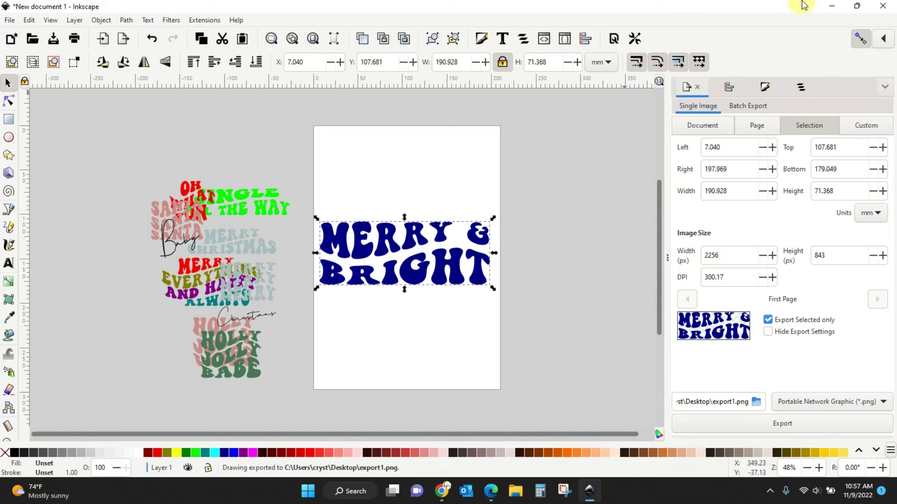
# View the exported export1.png in the image viewer, close it and return to the Inkscape document
pyautogui.click(834, 6)
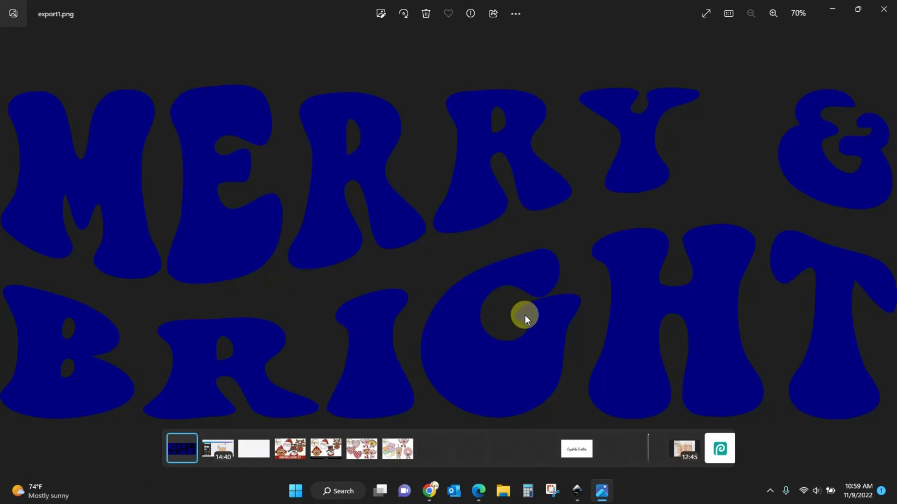
pyautogui.click(885, 10)
pyautogui.click(586, 491)
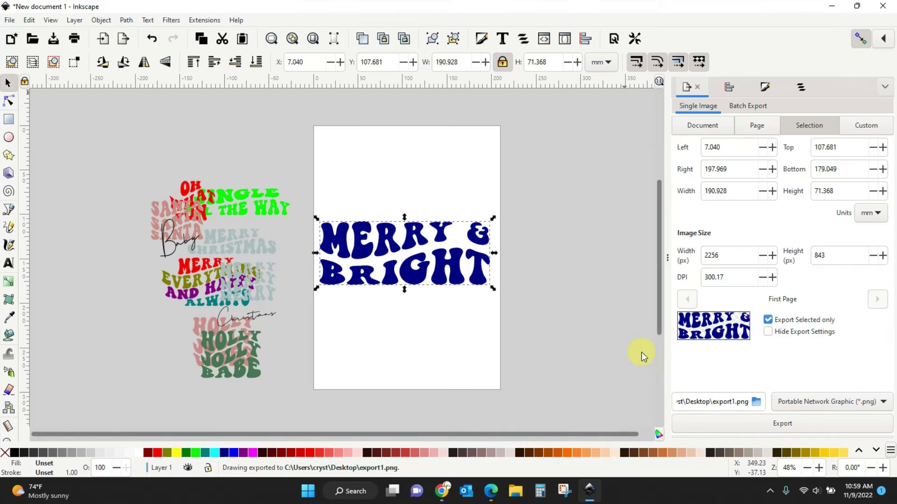
# Delete "Merry & Bright" and move the "Merry Everything and Happy Always" design onto the page
pyautogui.moveTo(451, 277); pyautogui.dragTo(558, 210)
pyautogui.press('Delete')
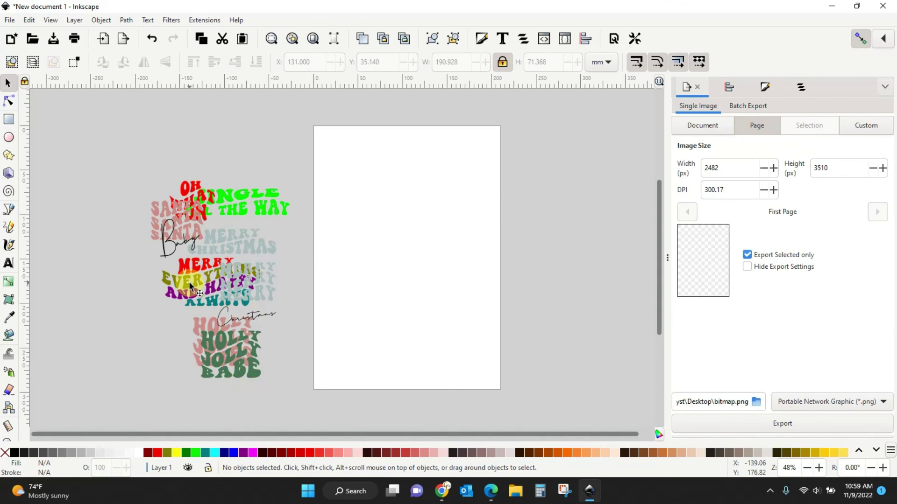
pyautogui.click(240, 286)
pyautogui.moveTo(345, 281); pyautogui.dragTo(362, 264)
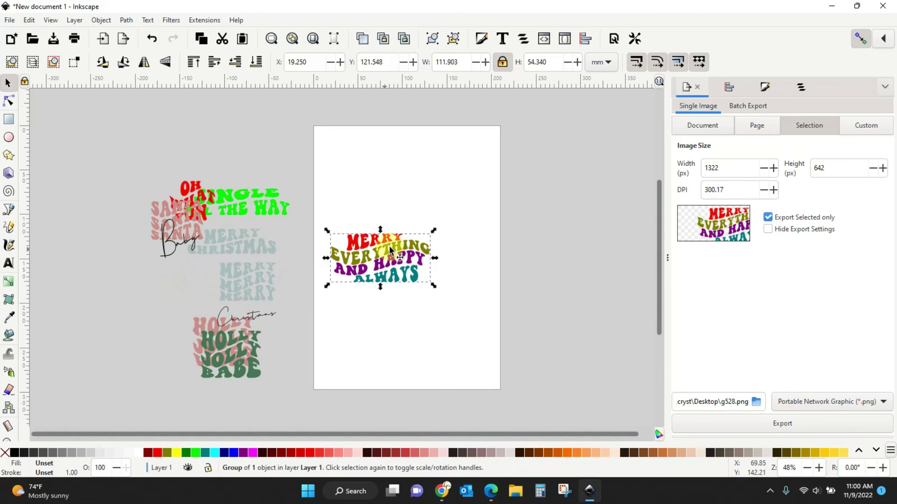
# Enlarge "Merry Everything and Happy Always" proportionally to about 187 by 91 mm and center it roughly across the page width
pyautogui.moveTo(430, 233); pyautogui.dragTo(498, 199)
pyautogui.moveTo(467, 230); pyautogui.dragTo(456, 248)
pyautogui.click(529, 253)
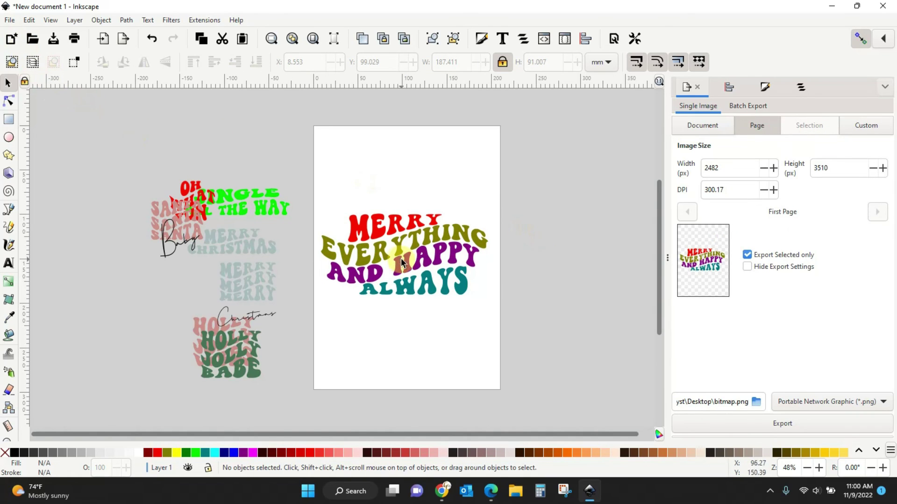
pyautogui.click(409, 239)
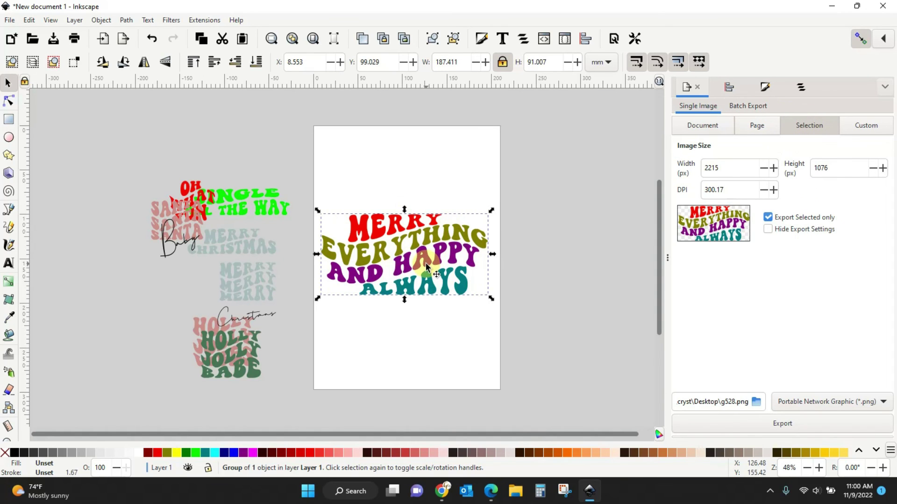
pyautogui.moveTo(430, 263); pyautogui.dragTo(432, 262)
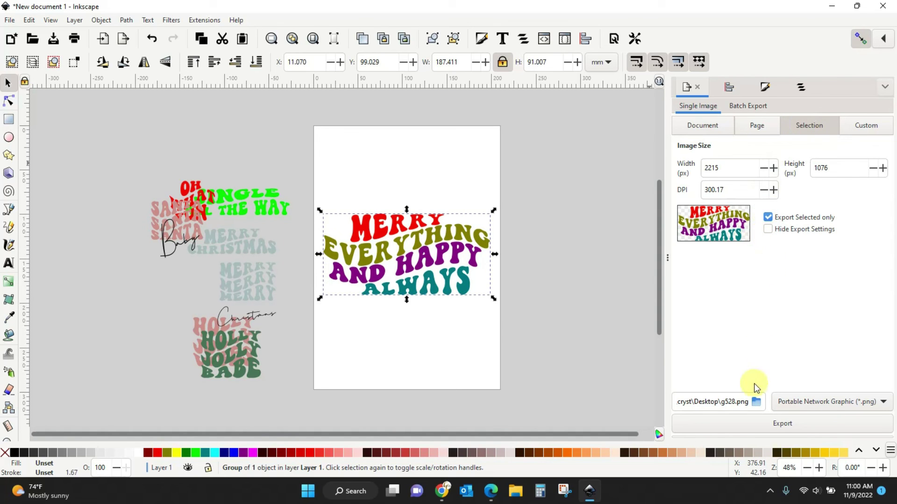
# Export the selected "Merry Everything and Happy Always" design to the Desktop as a PNG named export2 with the default PNG options
pyautogui.click(756, 402)
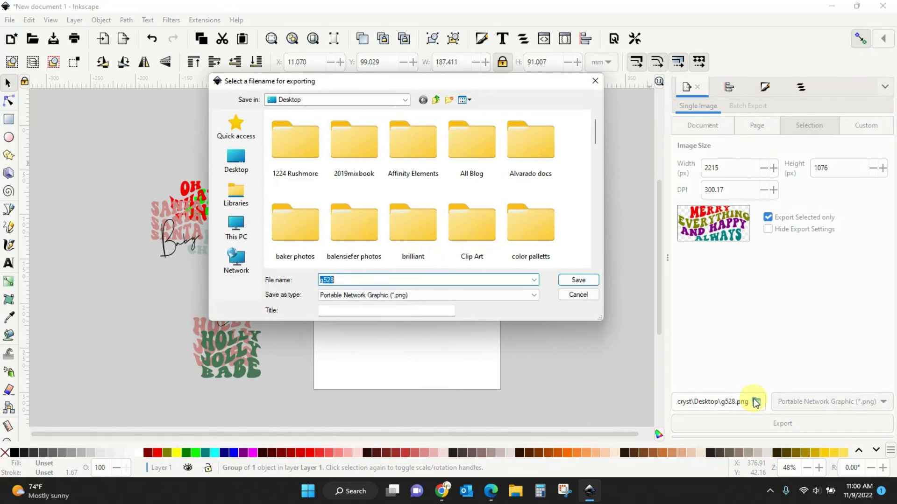
pyautogui.write('export2')
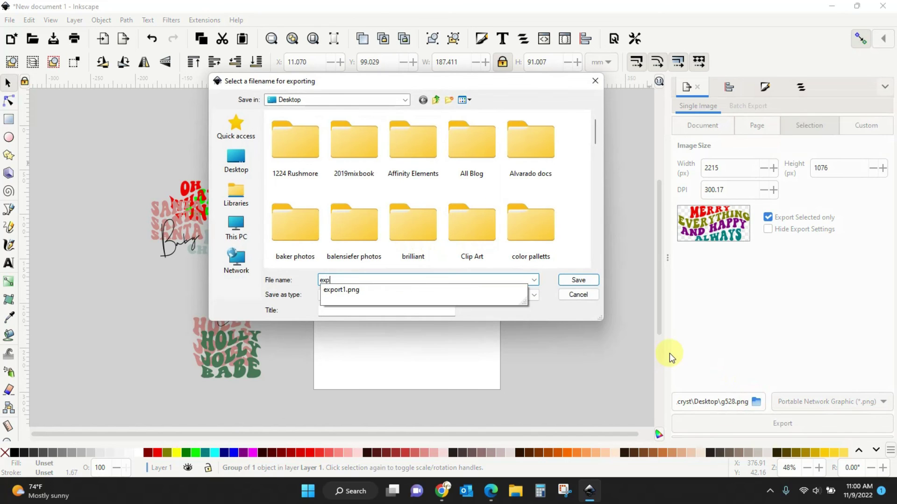
pyautogui.click(578, 280)
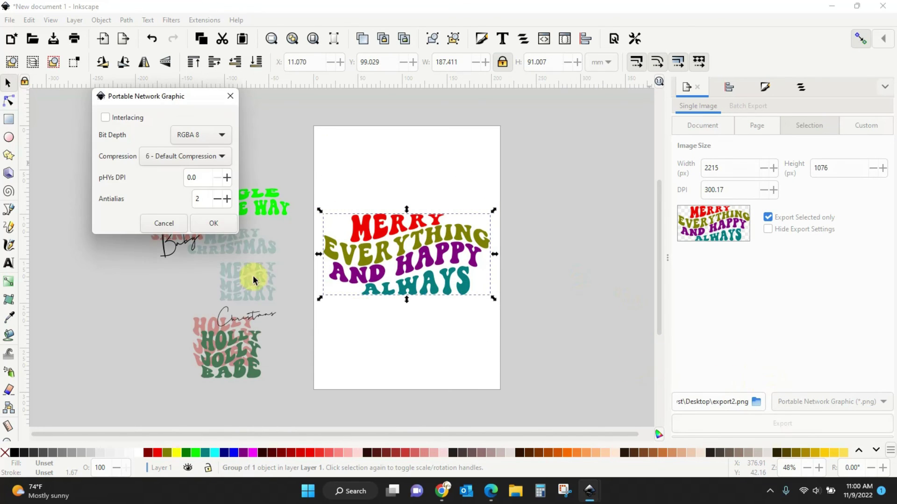
pyautogui.click(211, 224)
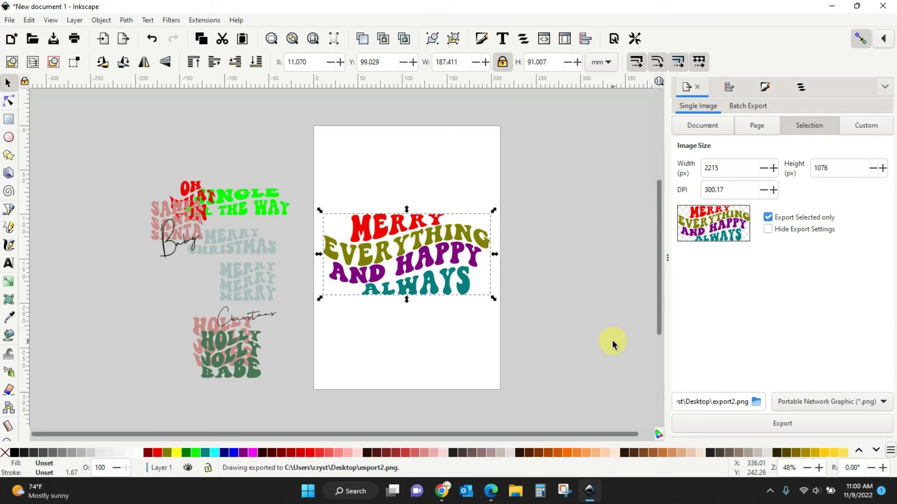
# Replace the exported phrase on the page with the green "Holly Jolly Babe" design, enlarged to about 161 by 127 mm
pyautogui.click(432, 256)
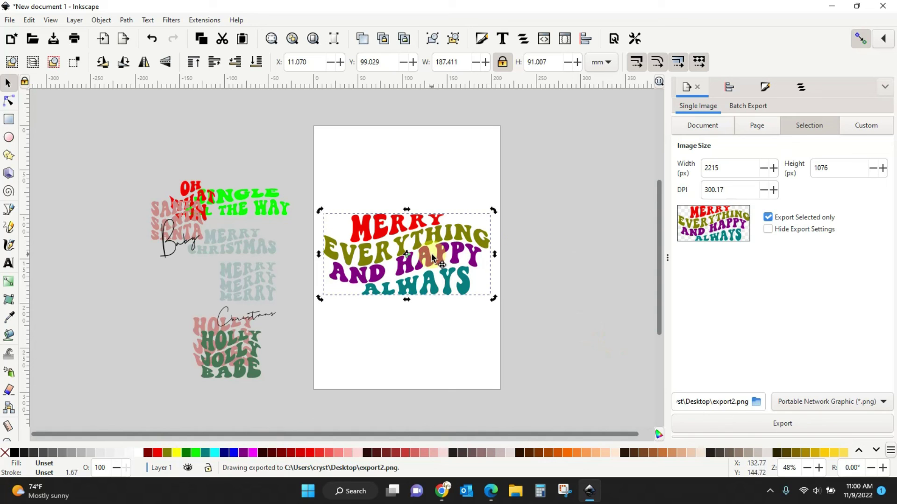
pyautogui.press('Delete')
pyautogui.moveTo(251, 370); pyautogui.dragTo(508, 406)
pyautogui.moveTo(472, 332); pyautogui.dragTo(446, 319)
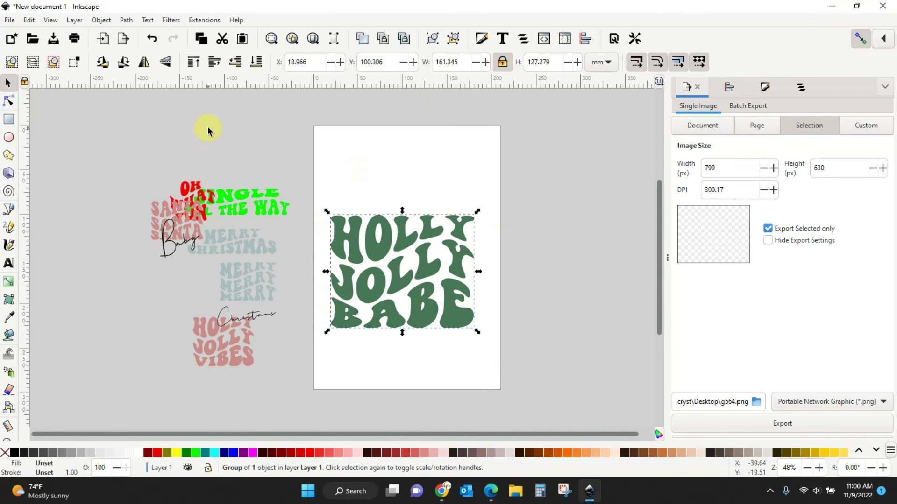
# Close the document without saving and open the exported export2 image from the desktop
pyautogui.click(882, 6)
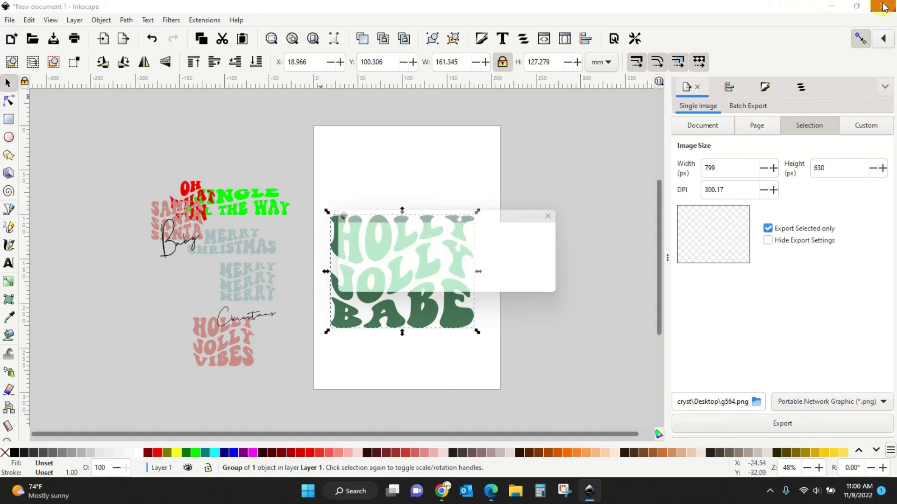
pyautogui.click(381, 288)
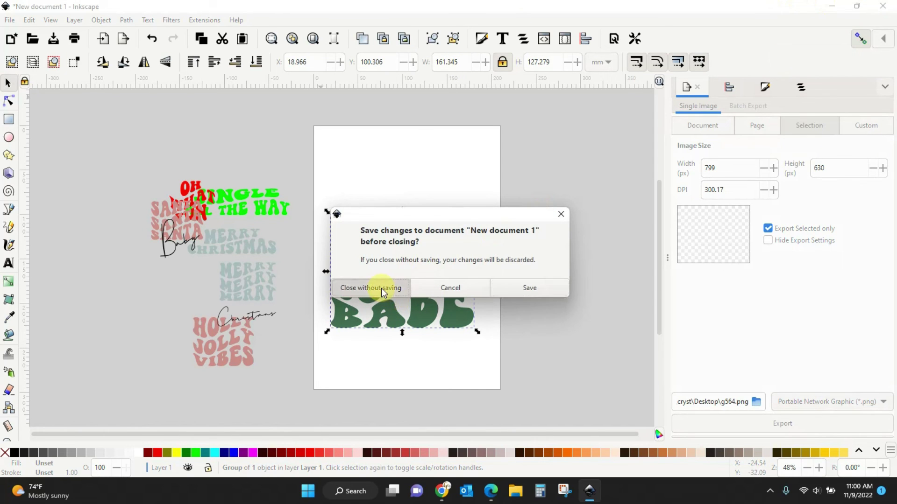
pyautogui.doubleClick(277, 428)
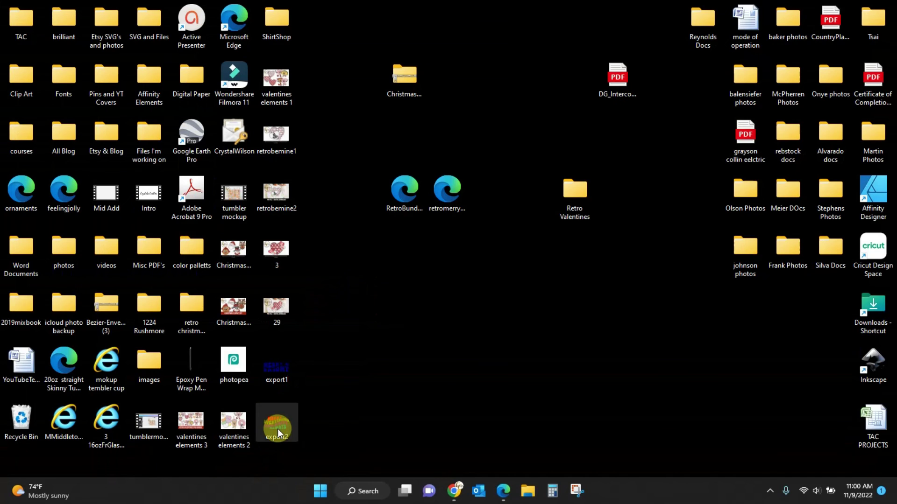